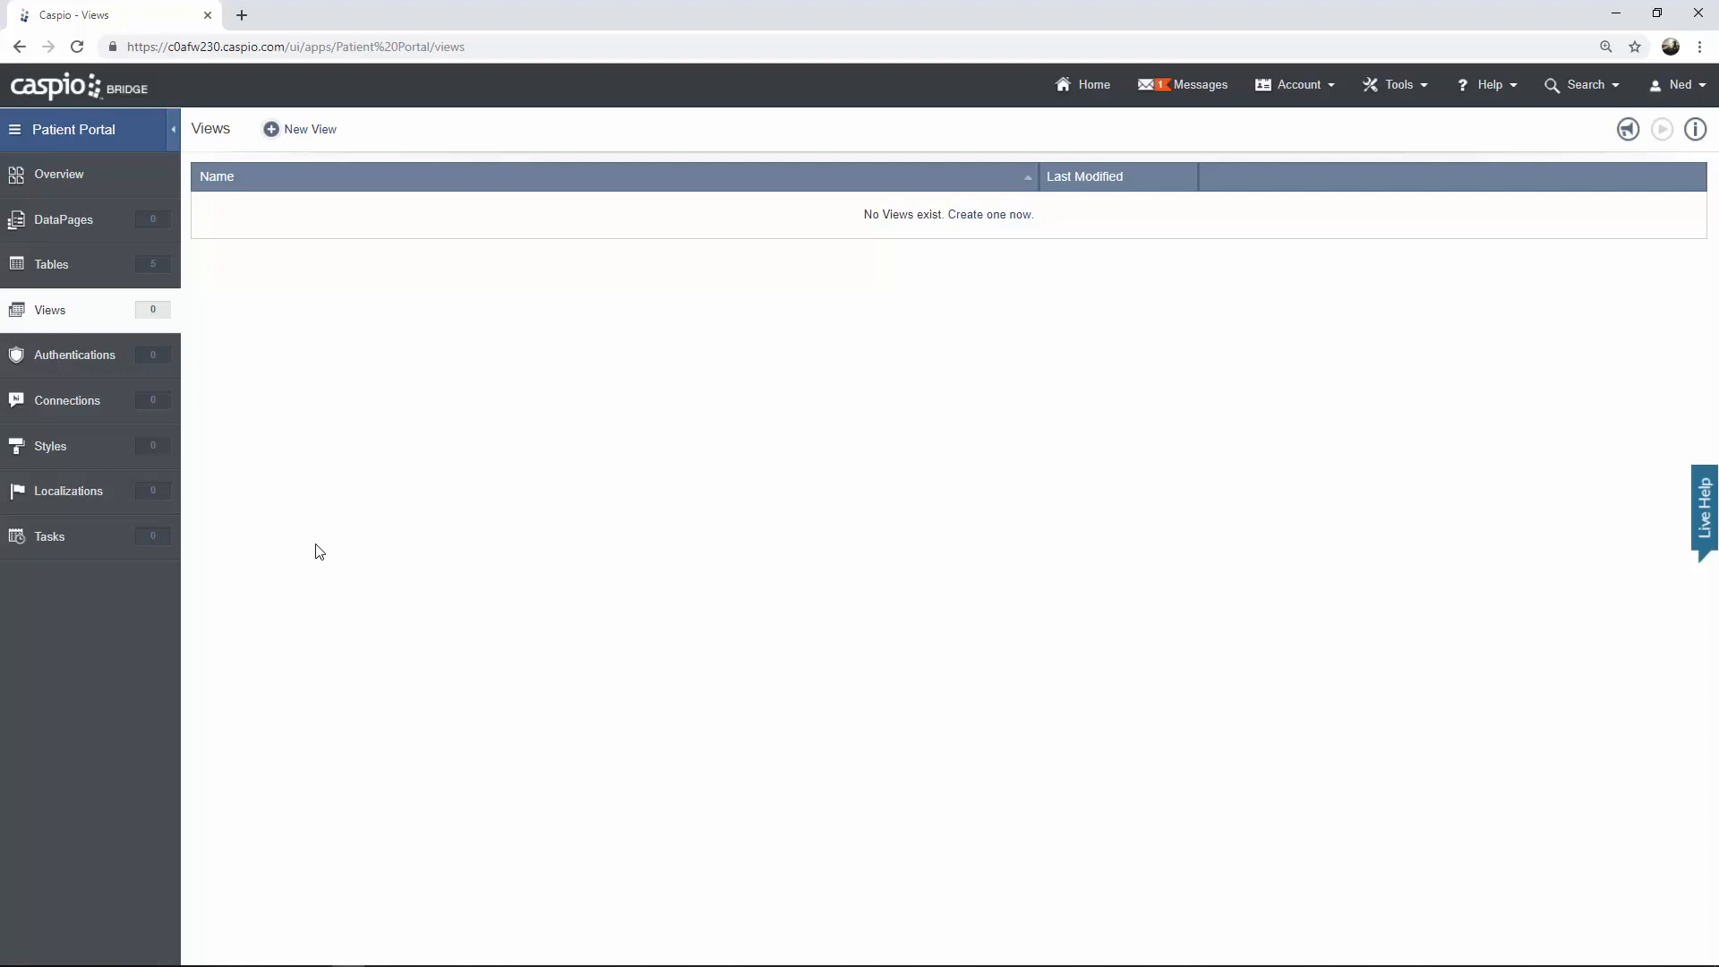
Create a new view named uvg_hc_filter_active_doctors based on the uvg_hc_doctor_info table
{"action": "left_click", "coordinate": [327, 133]}
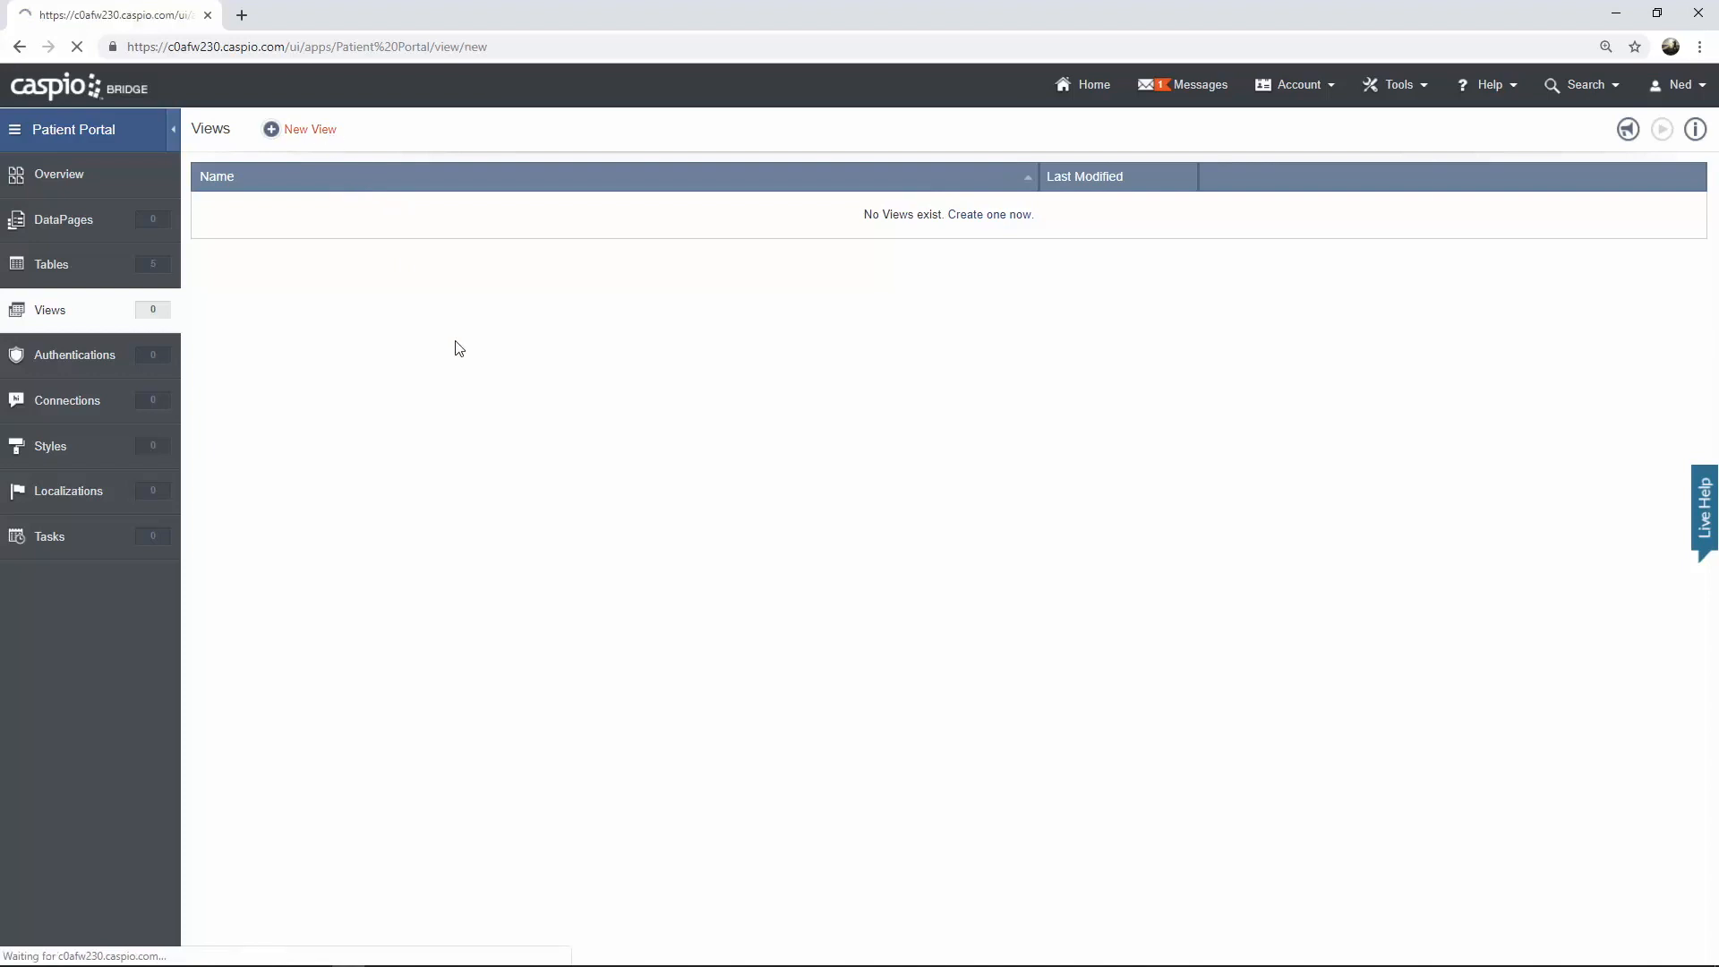
{"action": "type", "text": "uvg"}
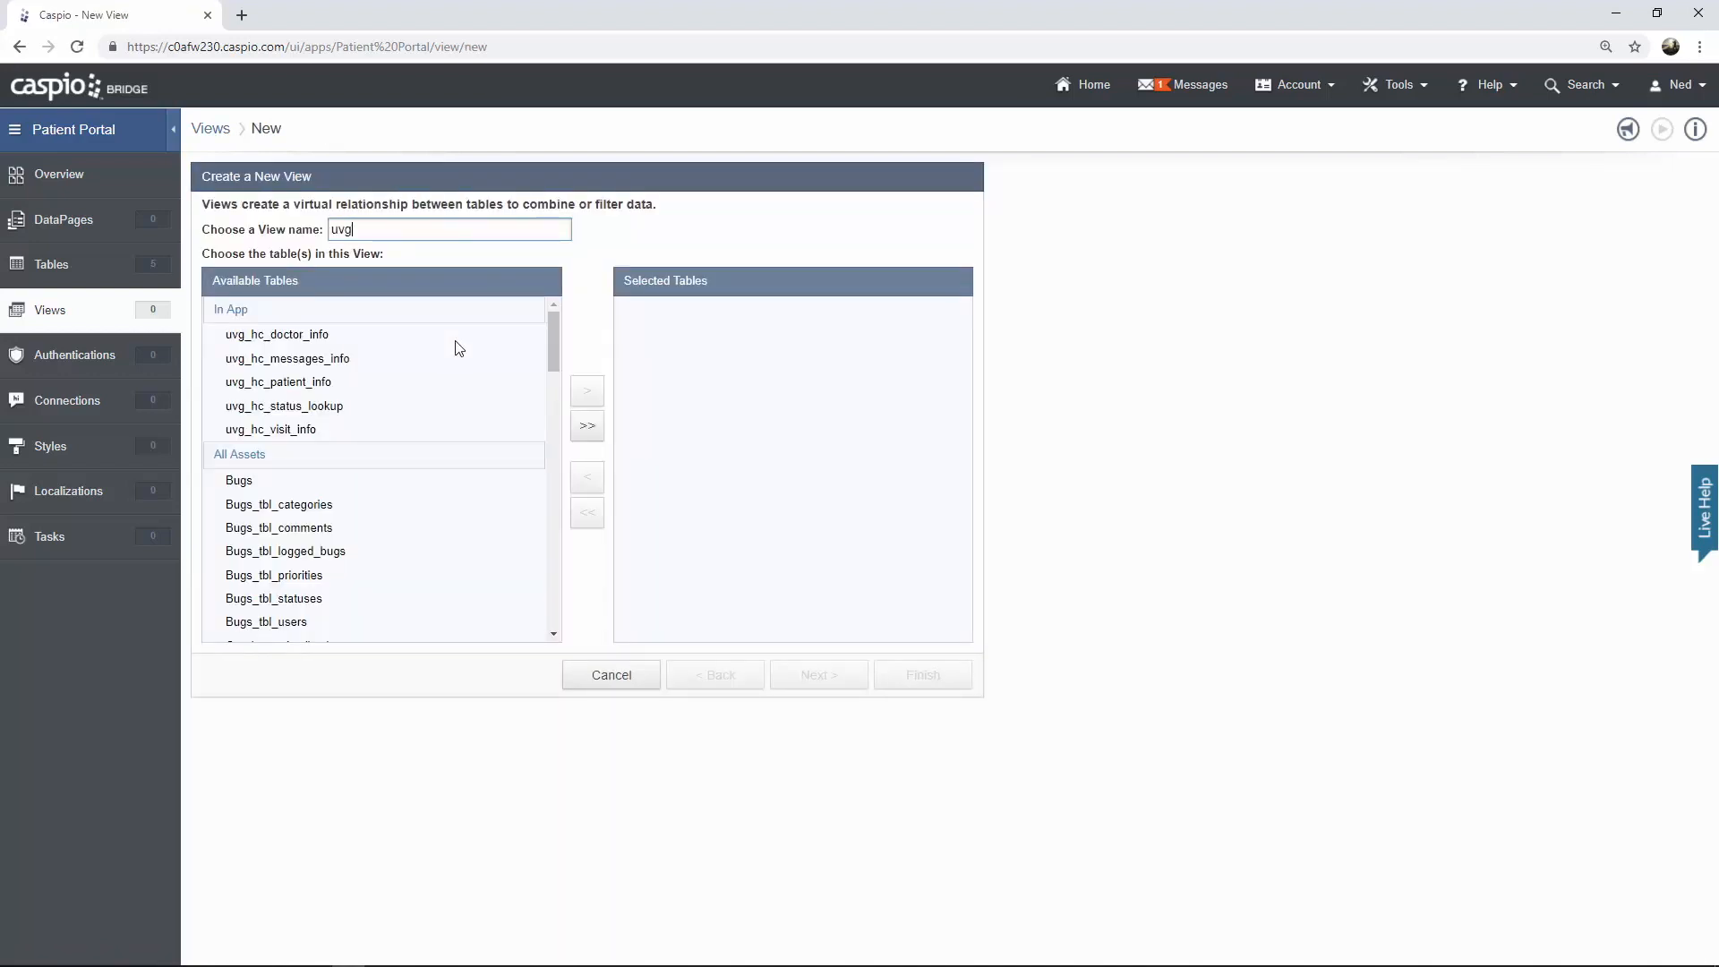
{"action": "type", "text": "_hc_filter_active_dc"}
{"action": "type", "text": "ctors"}
{"action": "left_click", "coordinate": [297, 343]}
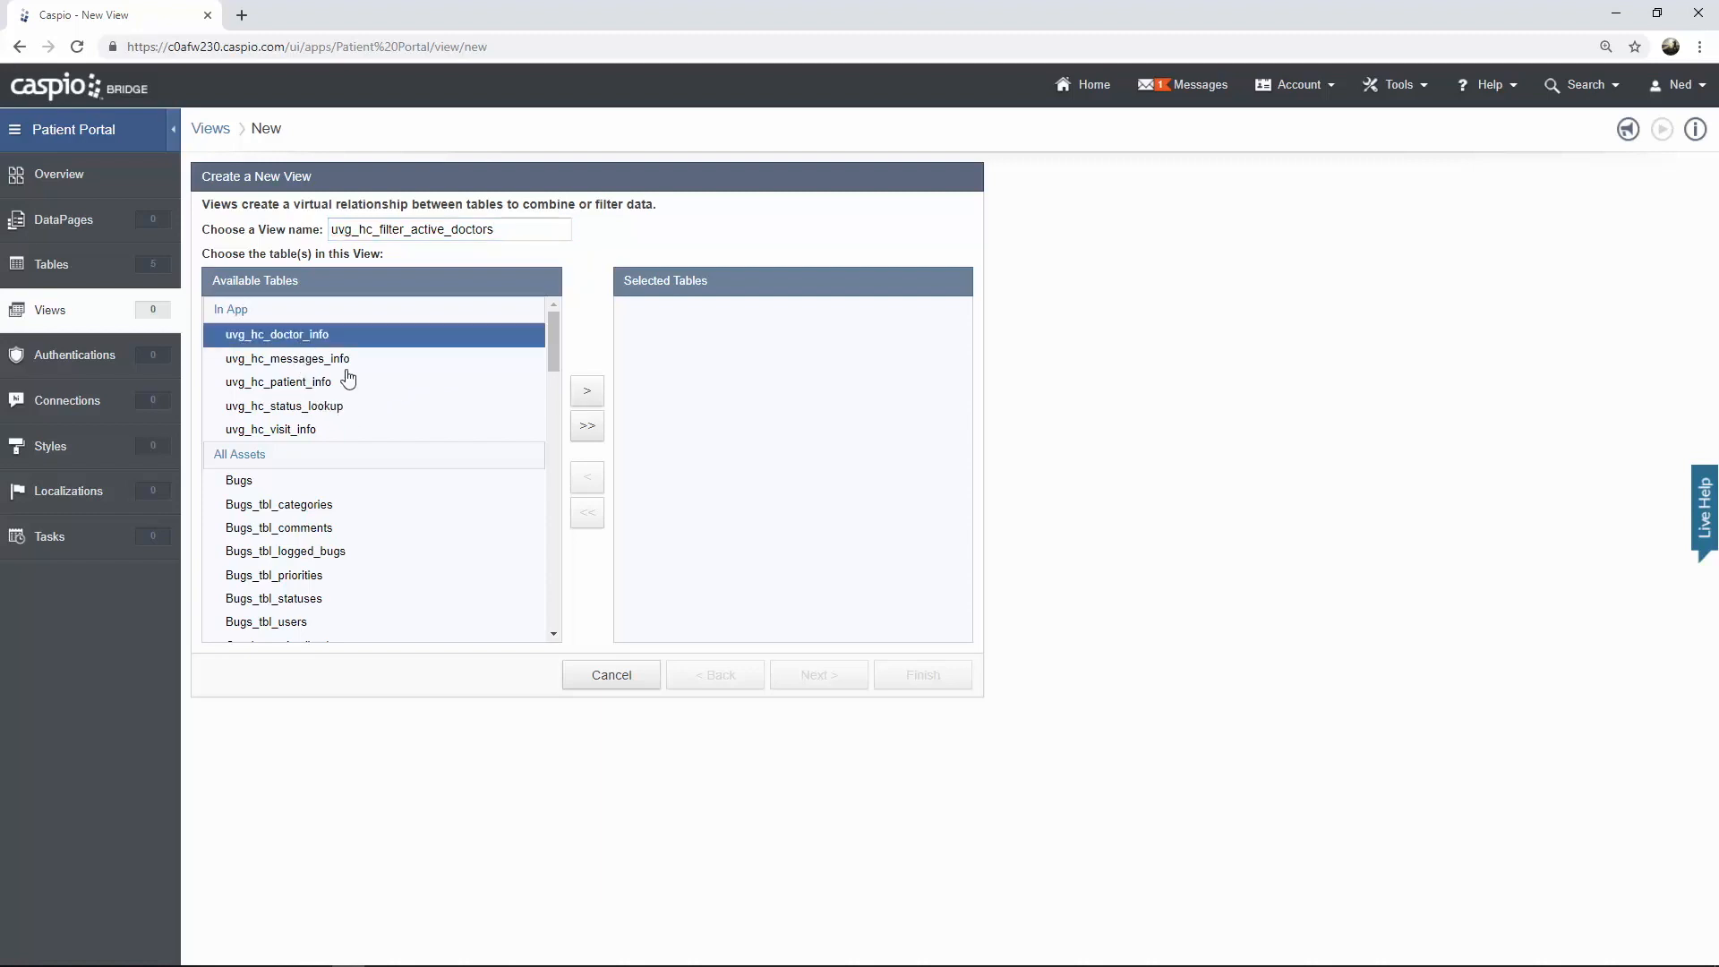
{"action": "left_click", "coordinate": [598, 399]}
{"action": "left_click", "coordinate": [829, 672]}
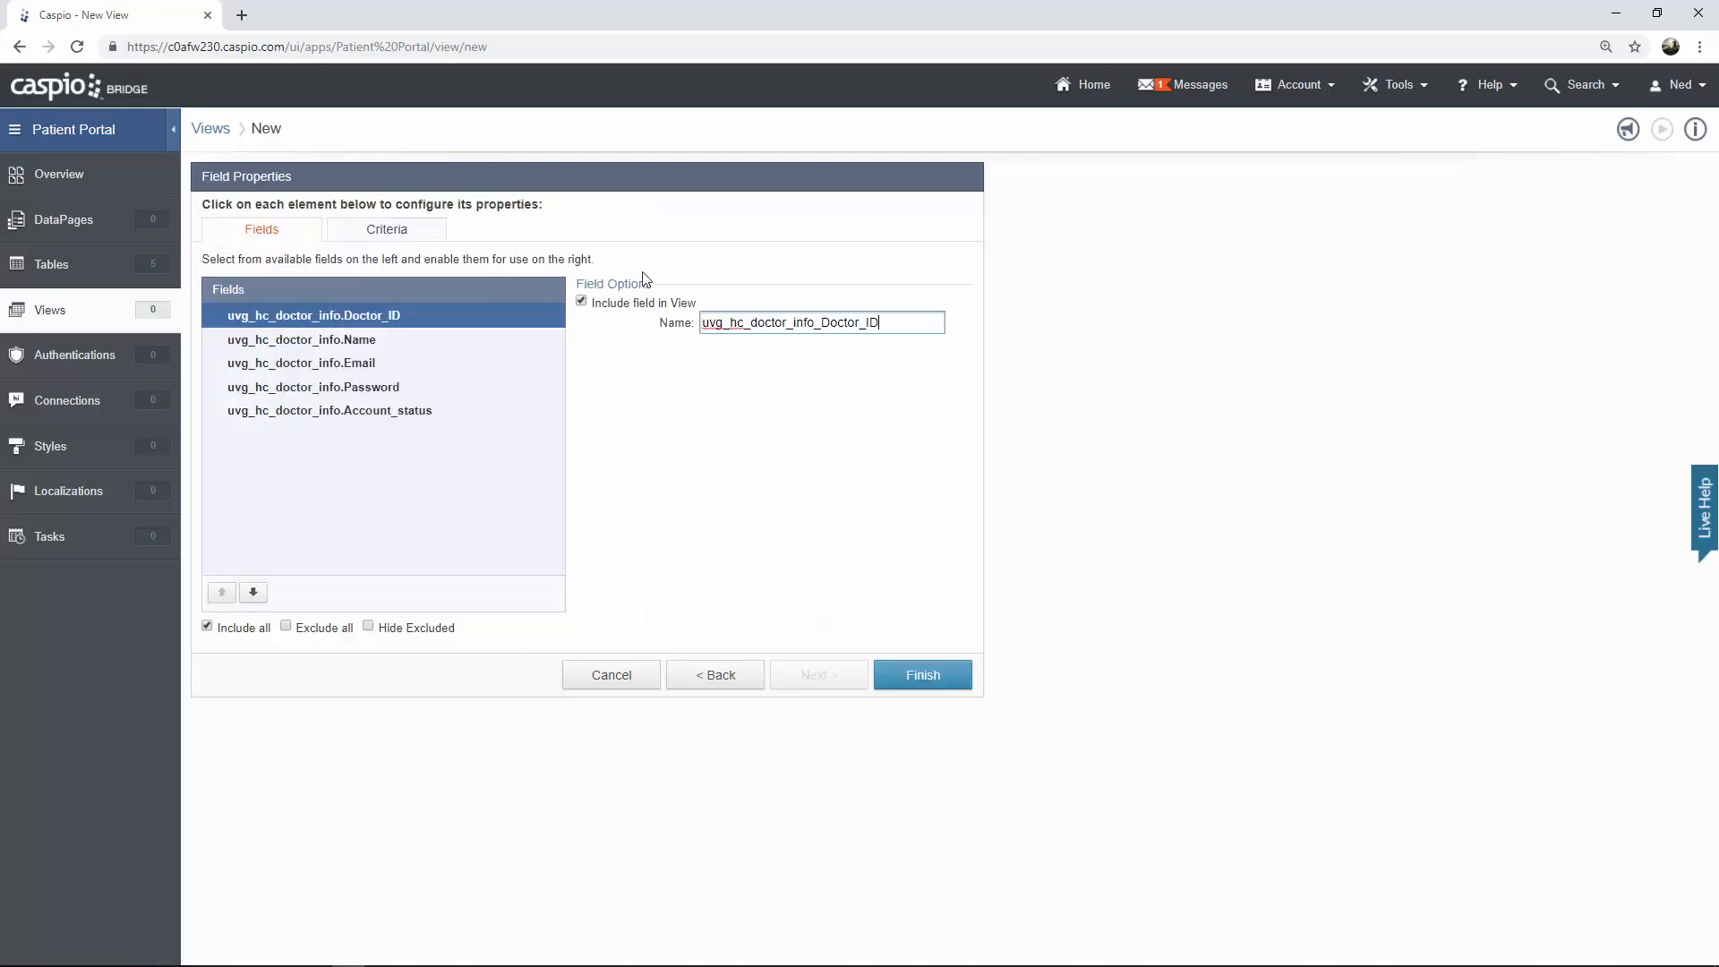
Add a criterion that uvg_hc_doctor_info_Account_status equals checked, and finish the view
{"action": "left_click", "coordinate": [422, 235]}
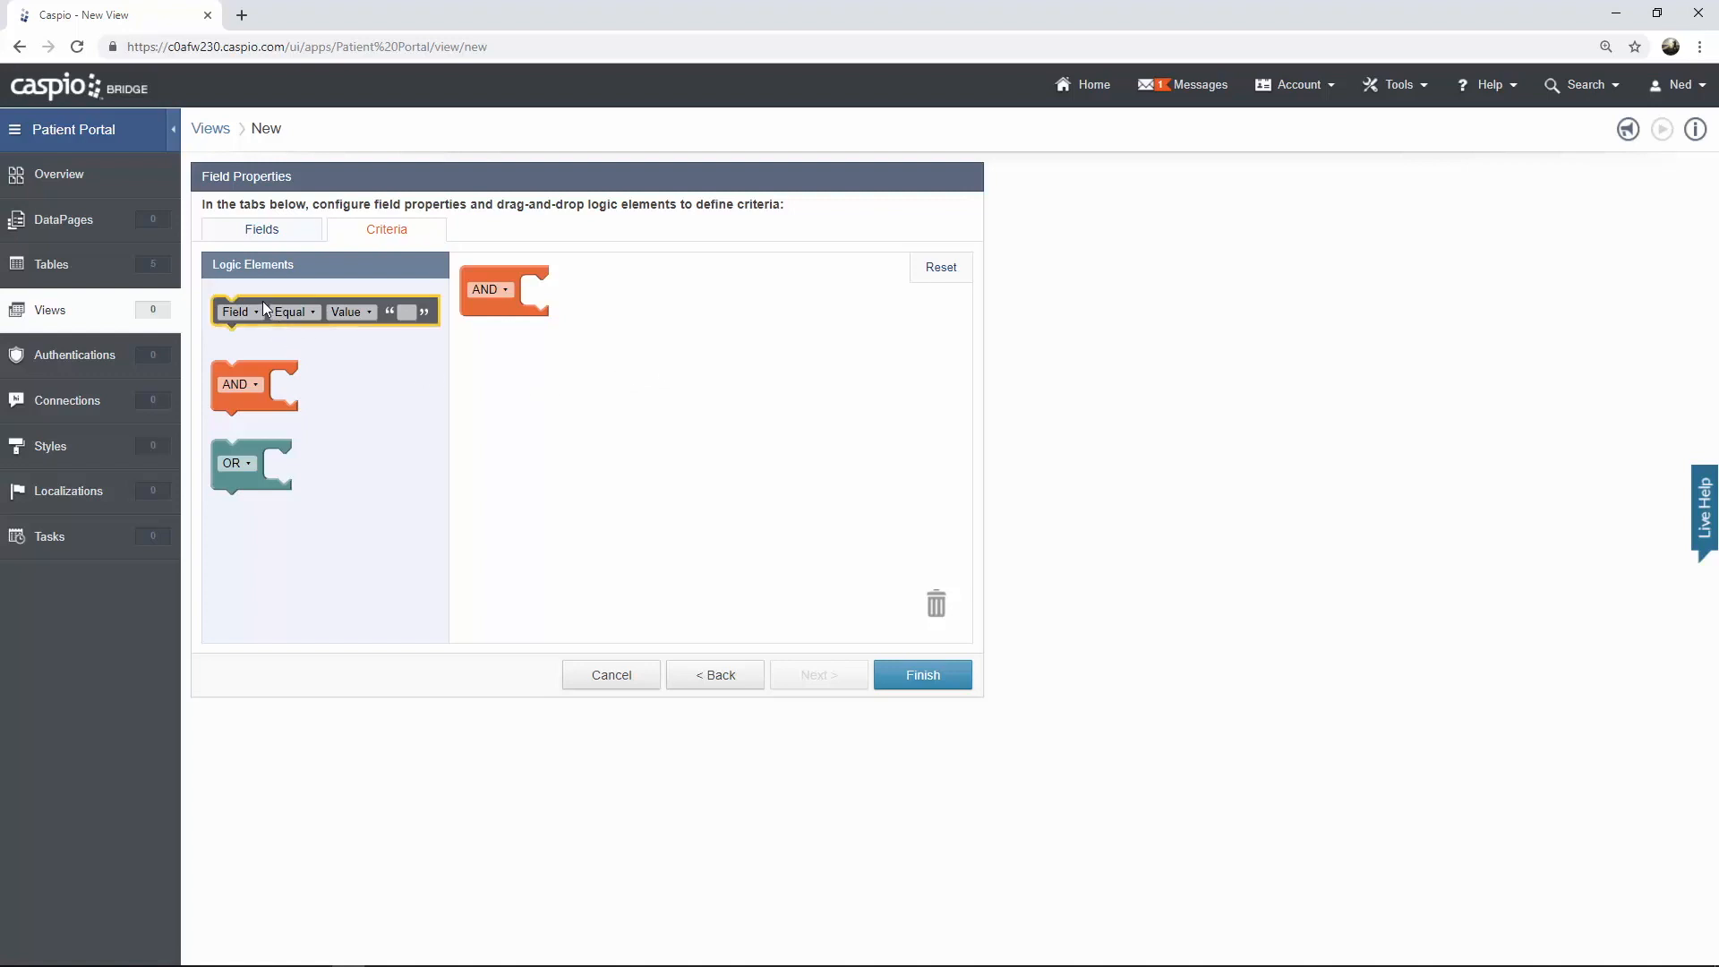
{"action": "left_click_drag", "start_coordinate": [326, 302], "coordinate": [571, 289]}
{"action": "left_click", "coordinate": [566, 293]}
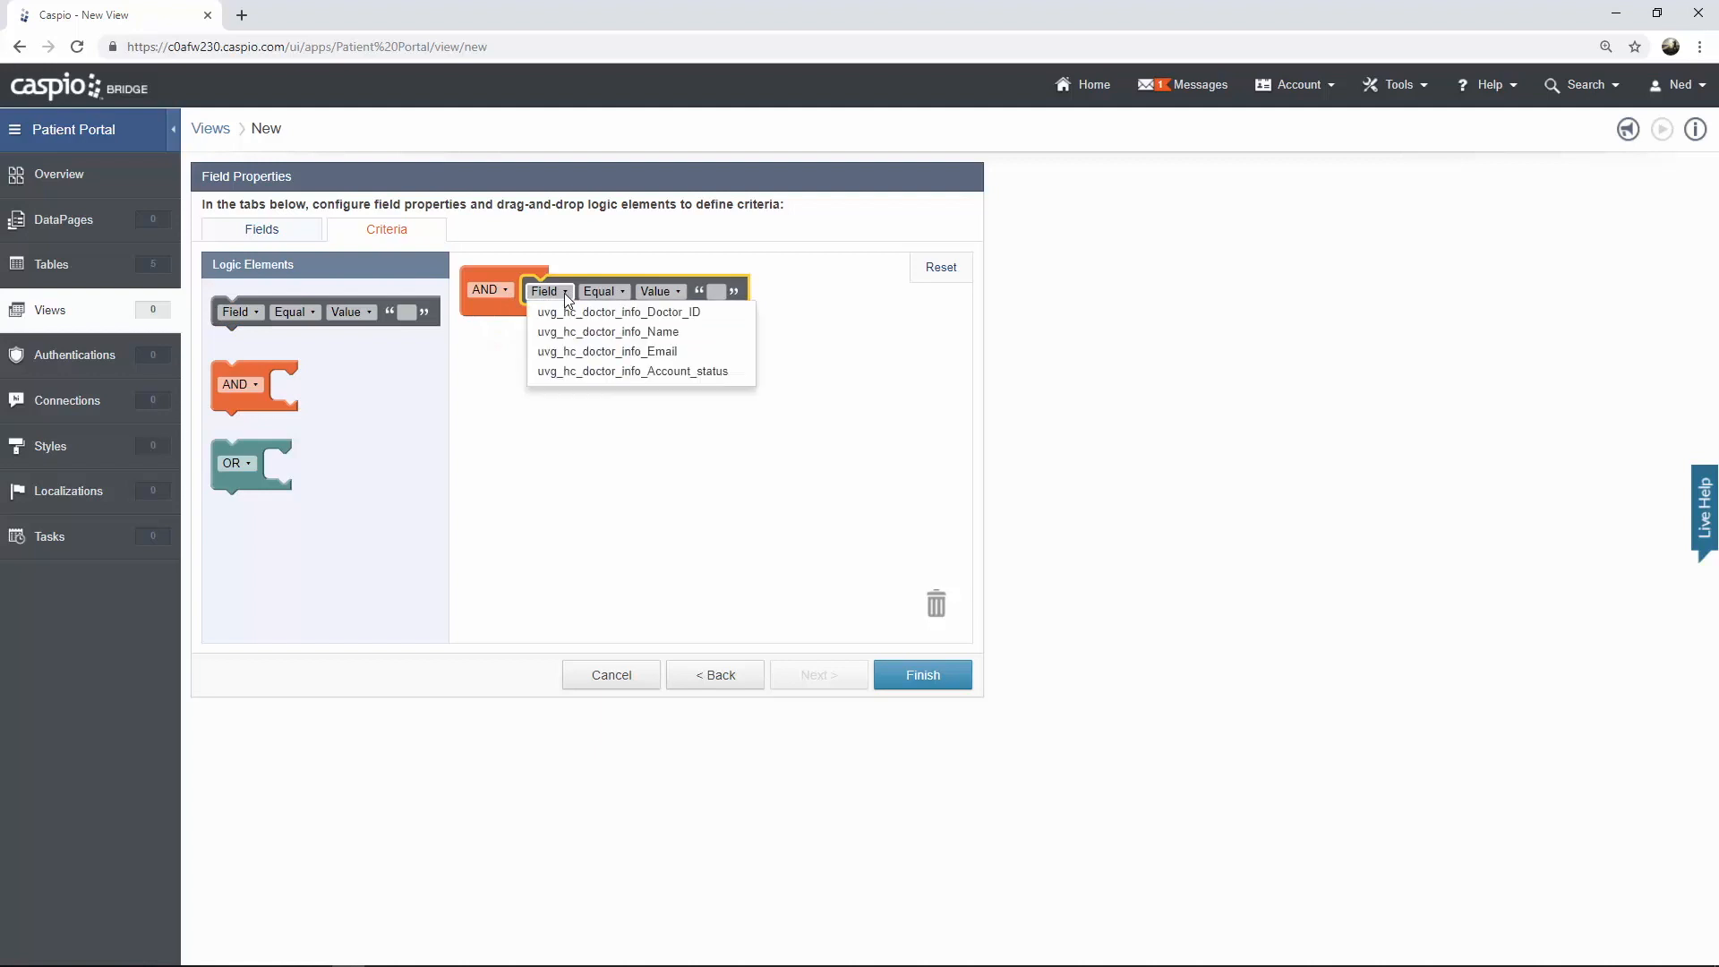
{"action": "left_click", "coordinate": [614, 370]}
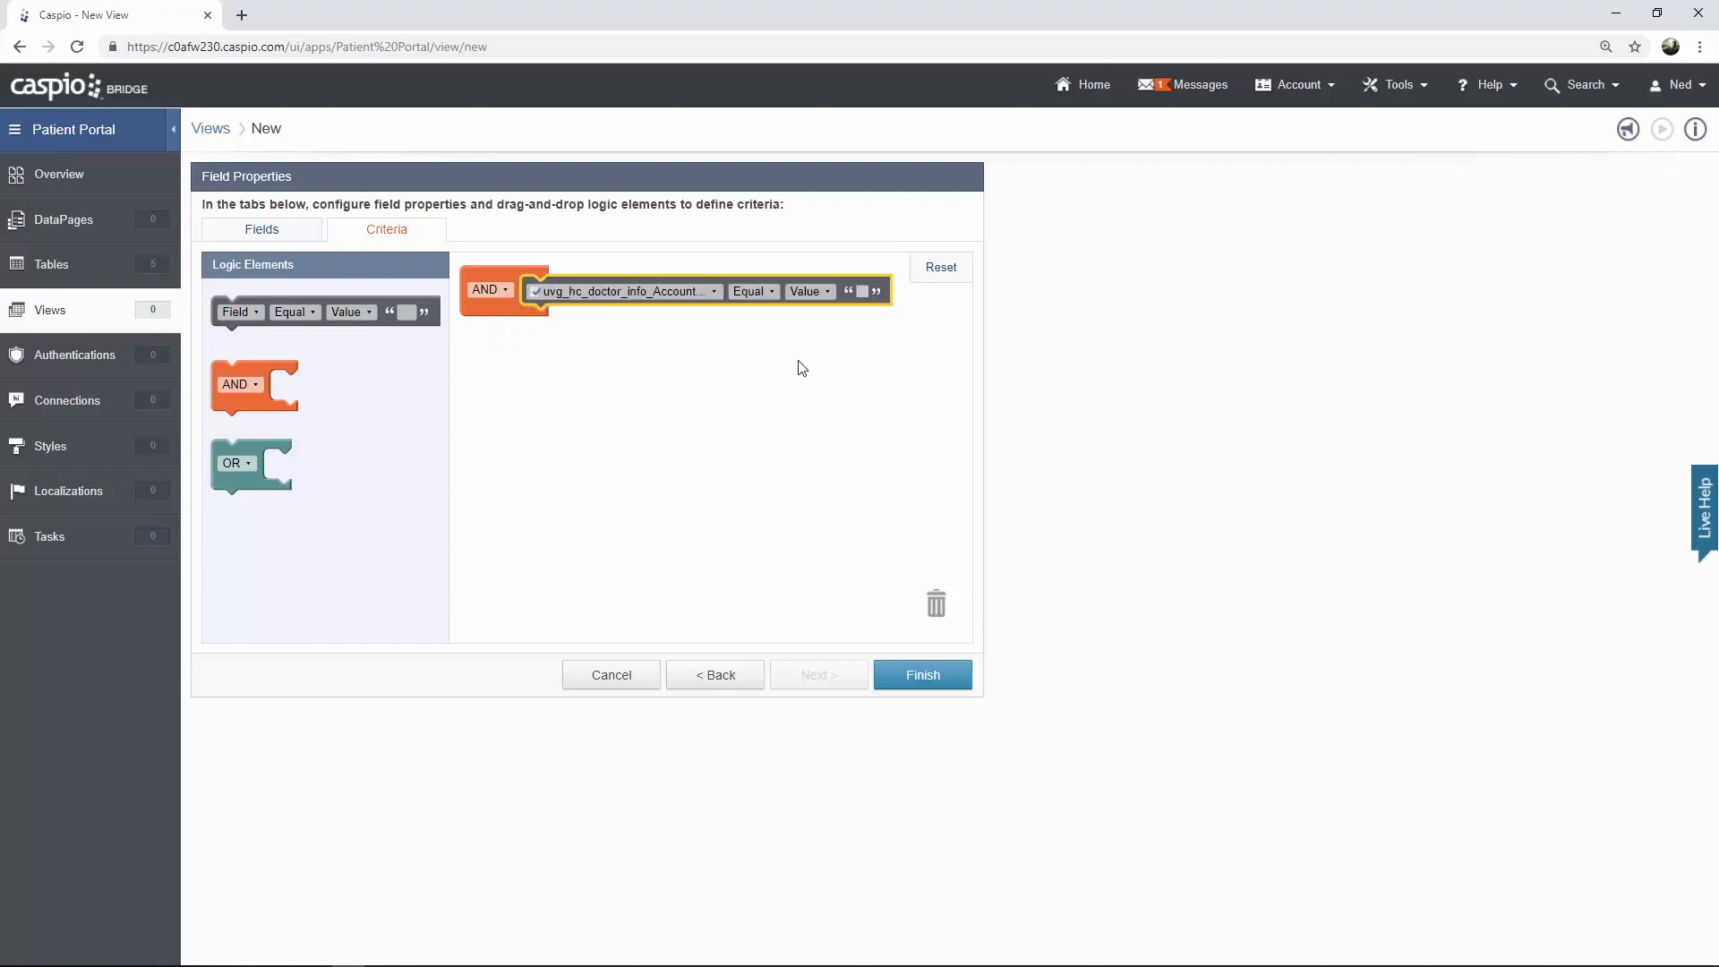
{"action": "left_click", "coordinate": [863, 293]}
{"action": "left_click", "coordinate": [924, 674]}
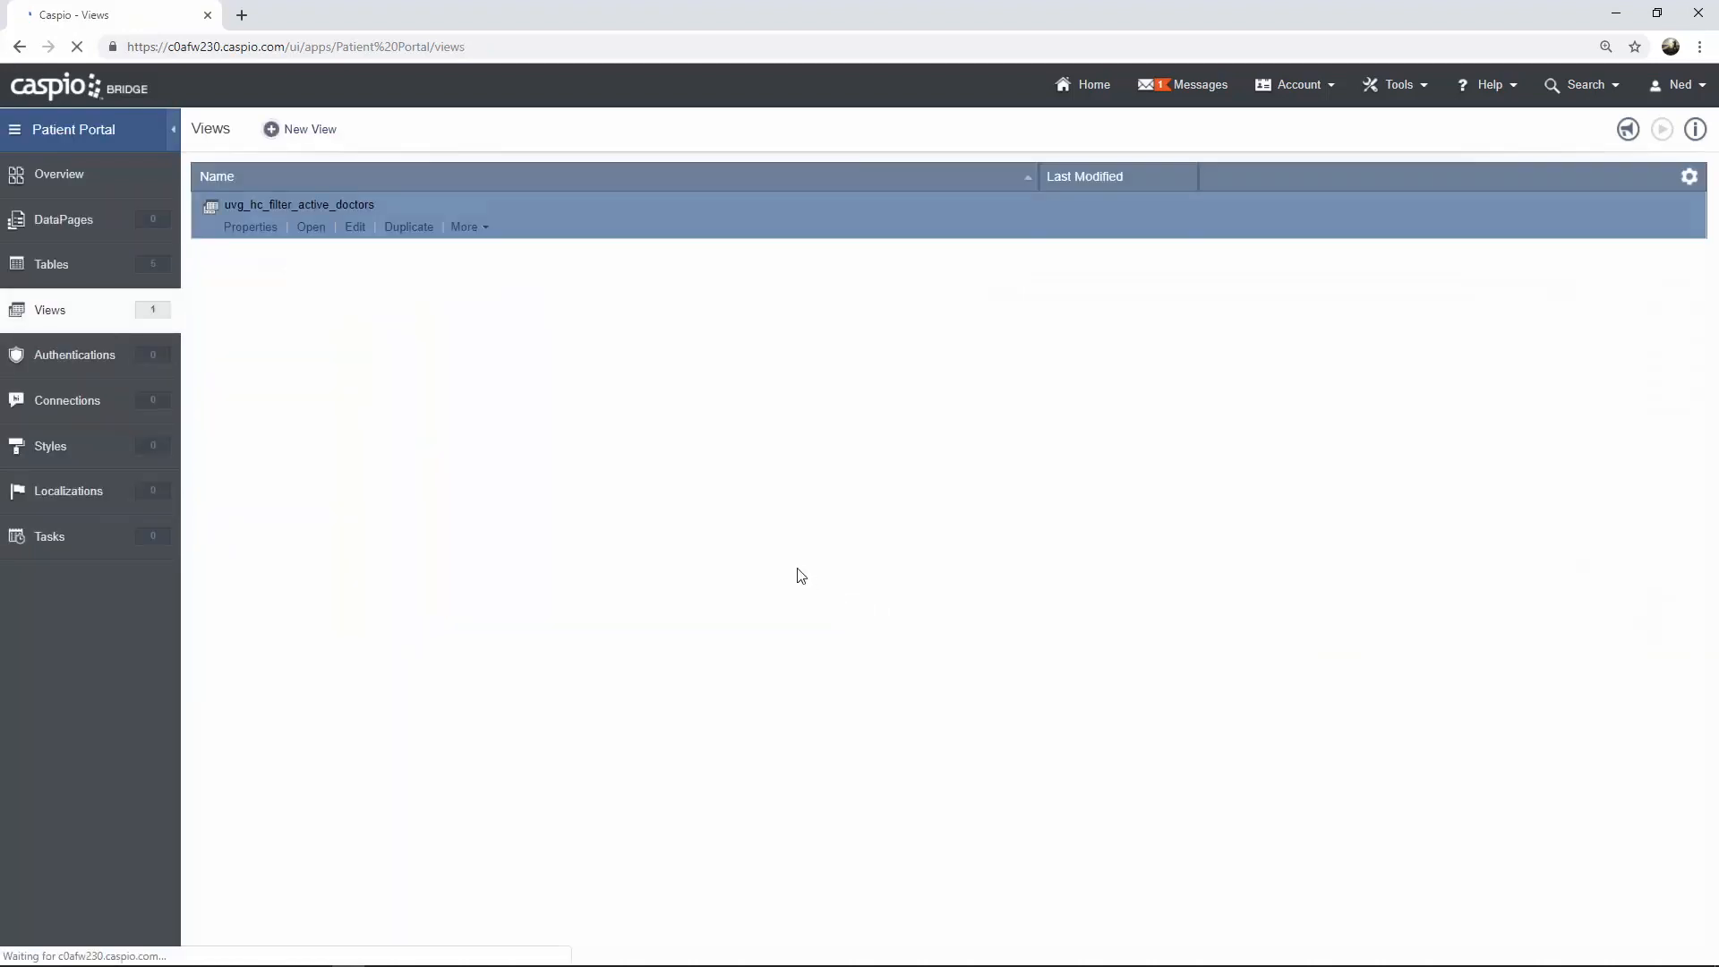
Open the uvg_hc_filter_active_doctors view to review its datasheet, then return to the views list
{"action": "left_click", "coordinate": [309, 230]}
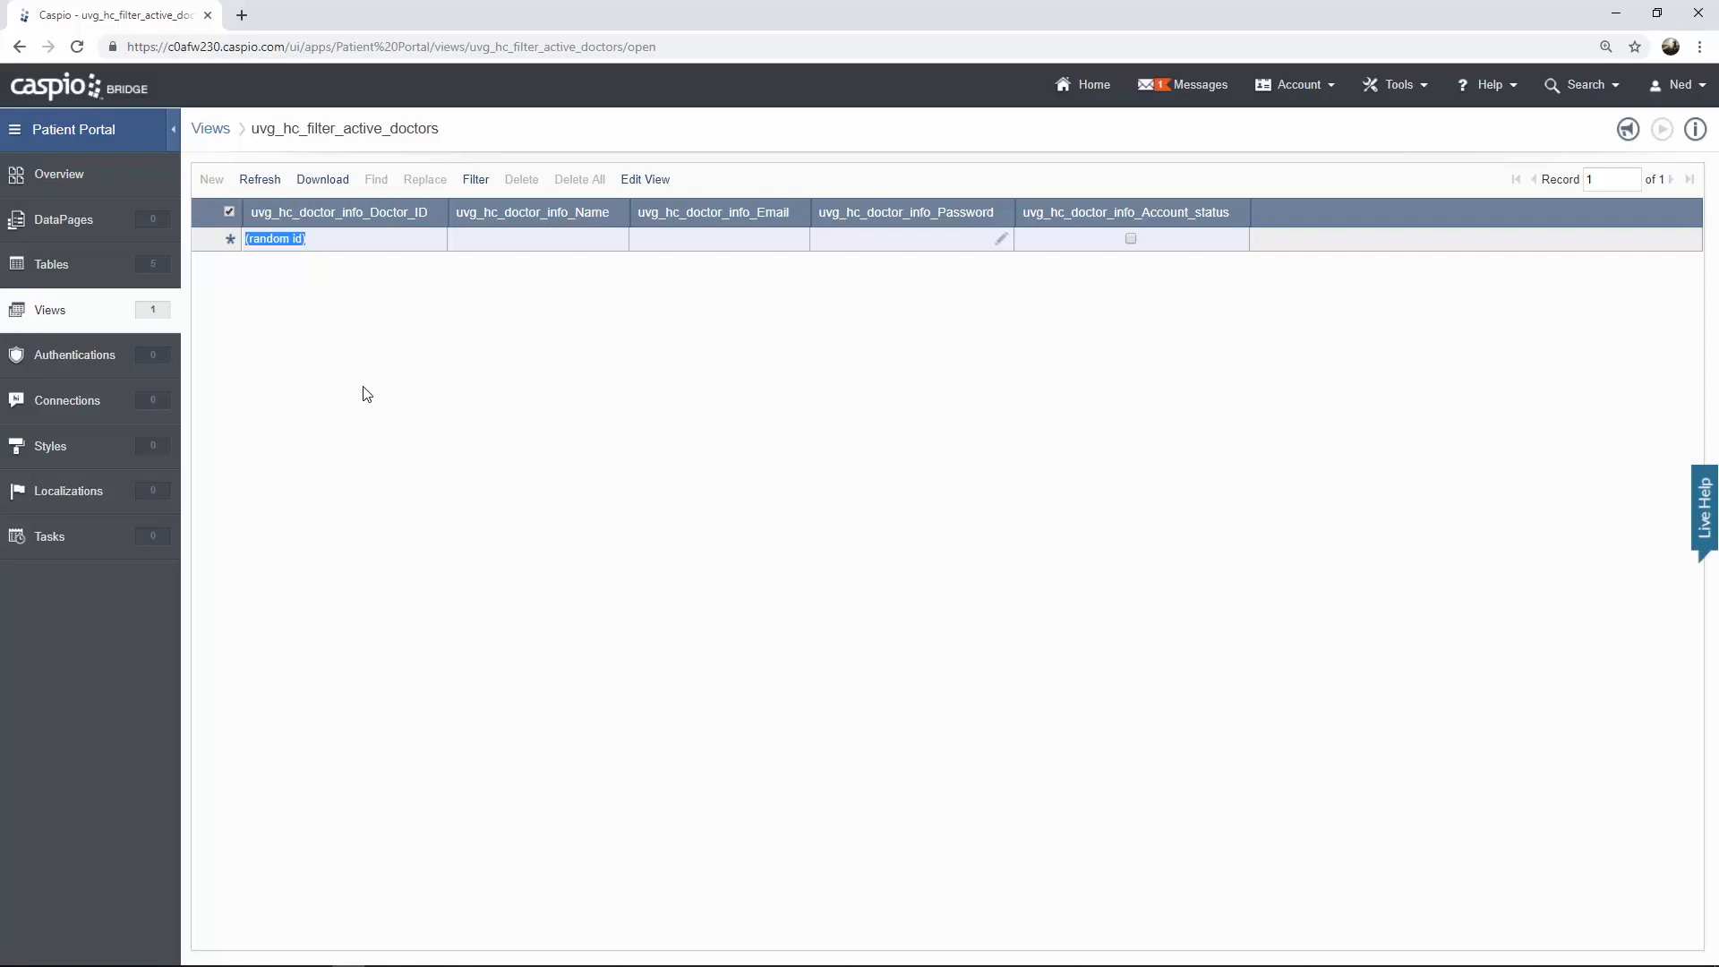
{"action": "left_click", "coordinate": [76, 311]}
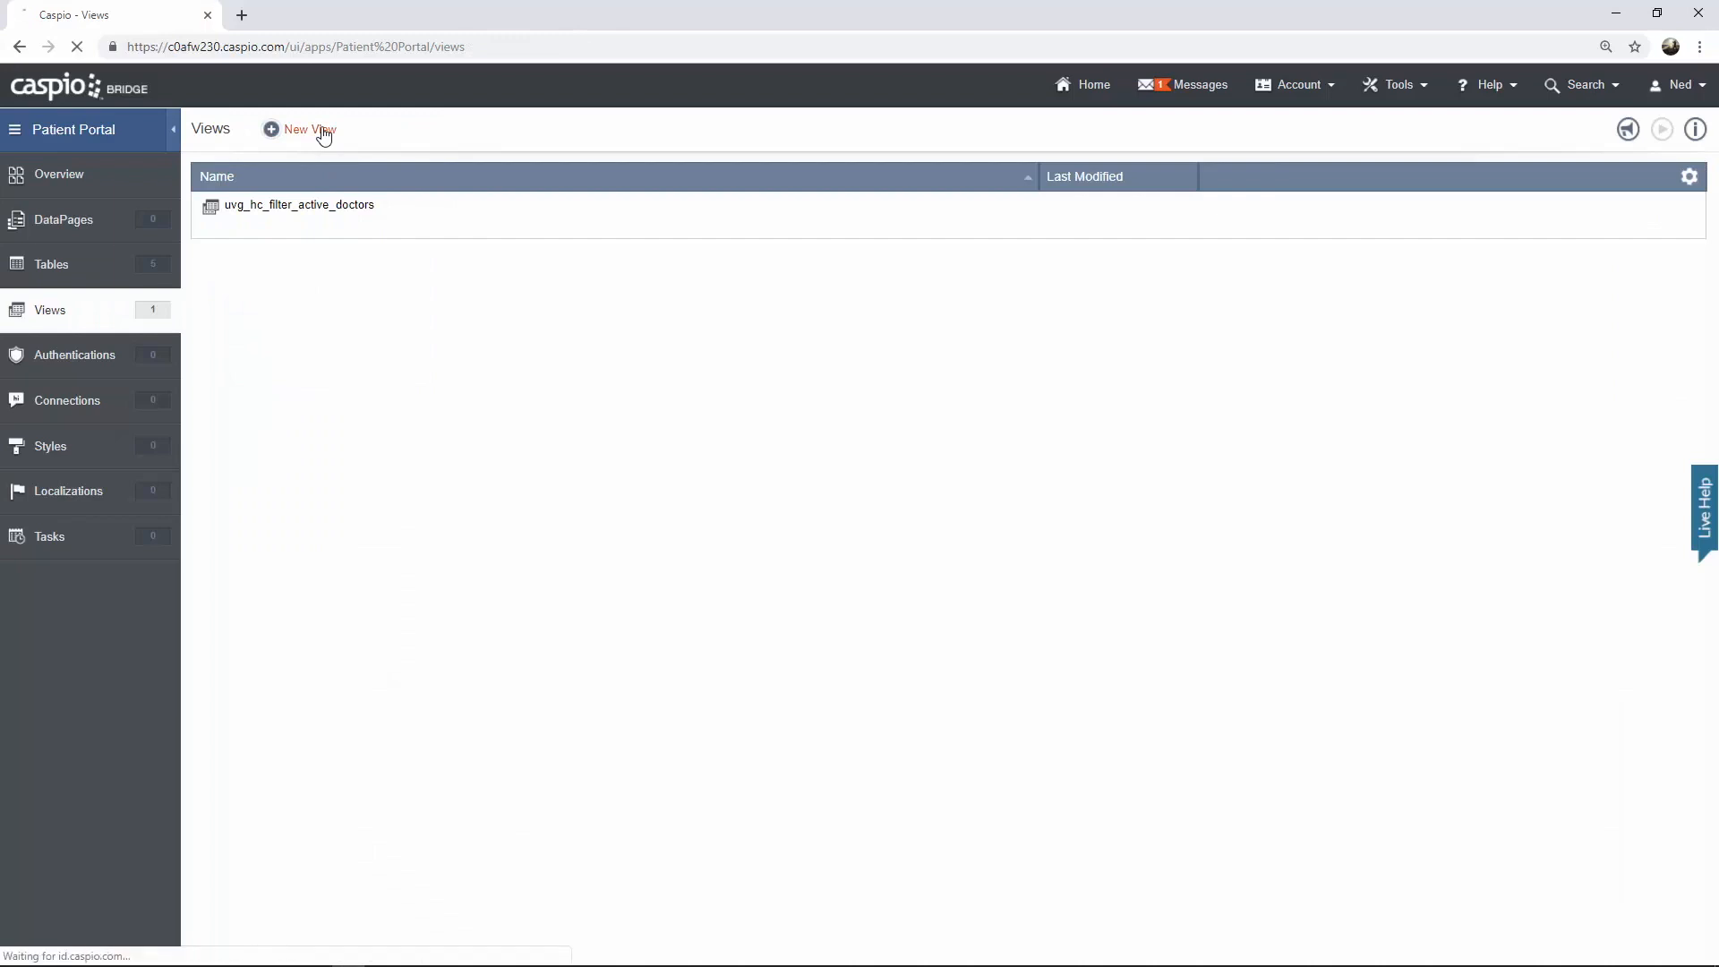
Create a new view named uvg_hc_filter_active_patients based on the uvg_hc_patient_info table
{"action": "left_click", "coordinate": [323, 131]}
{"action": "type", "text": "u"}
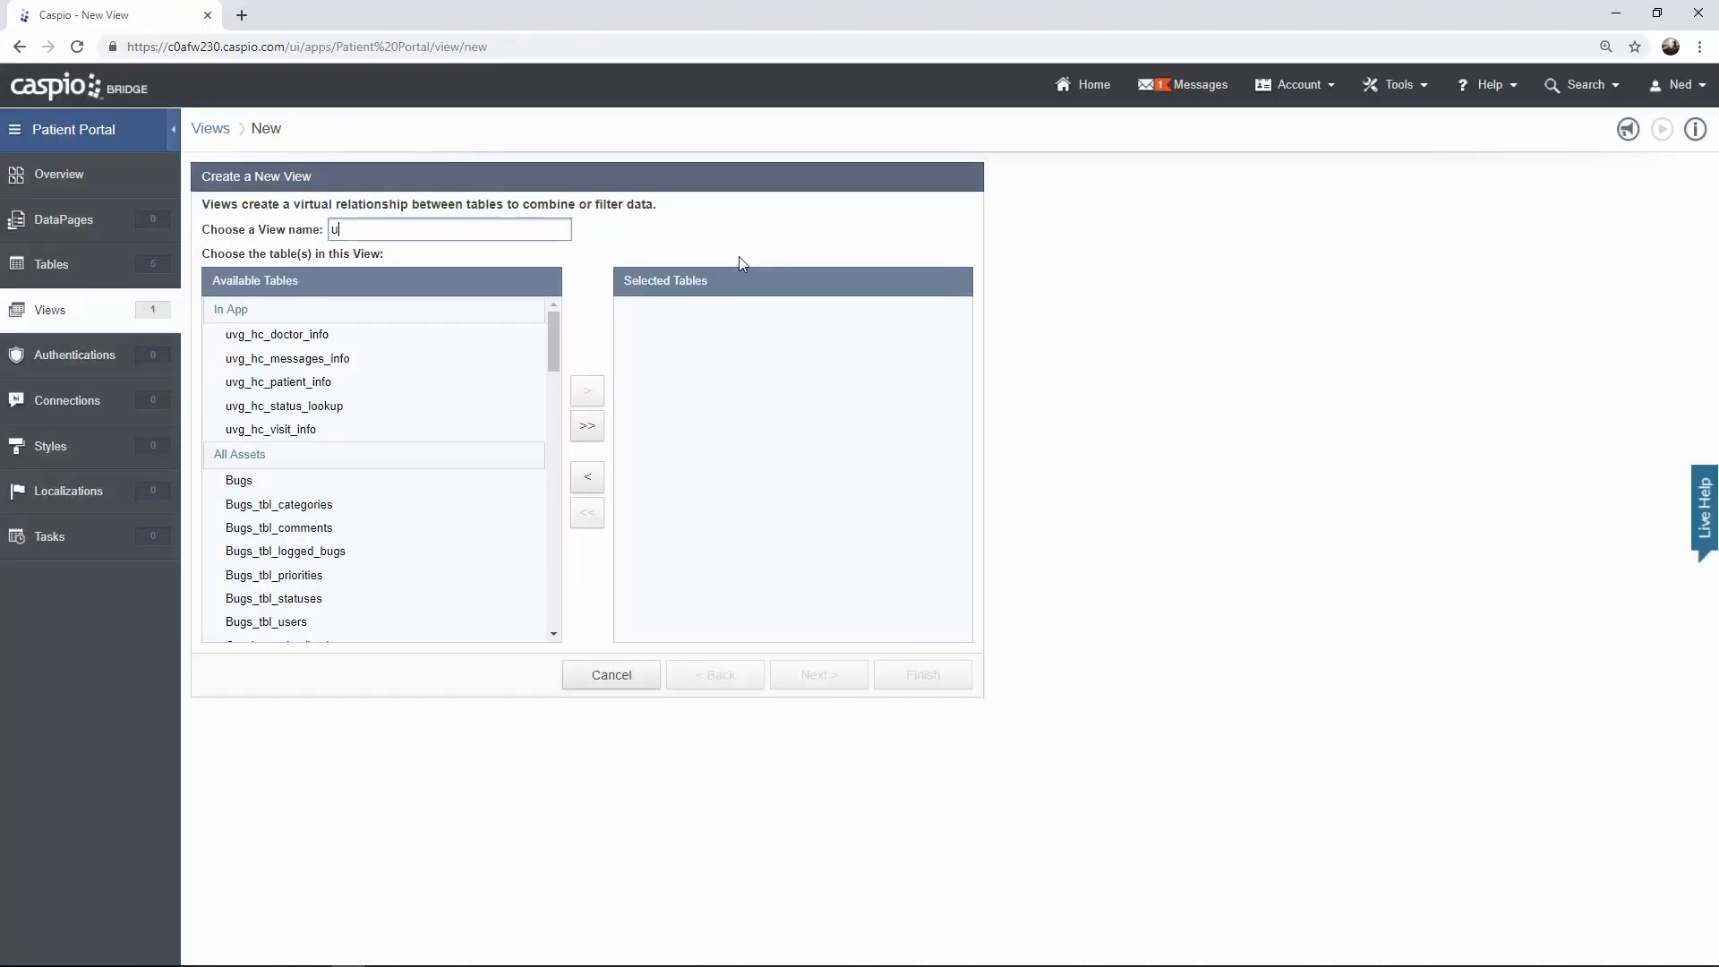
{"action": "type", "text": "vg_hc_filter_active_patients"}
{"action": "left_click", "coordinate": [313, 383]}
{"action": "left_click", "coordinate": [588, 390]}
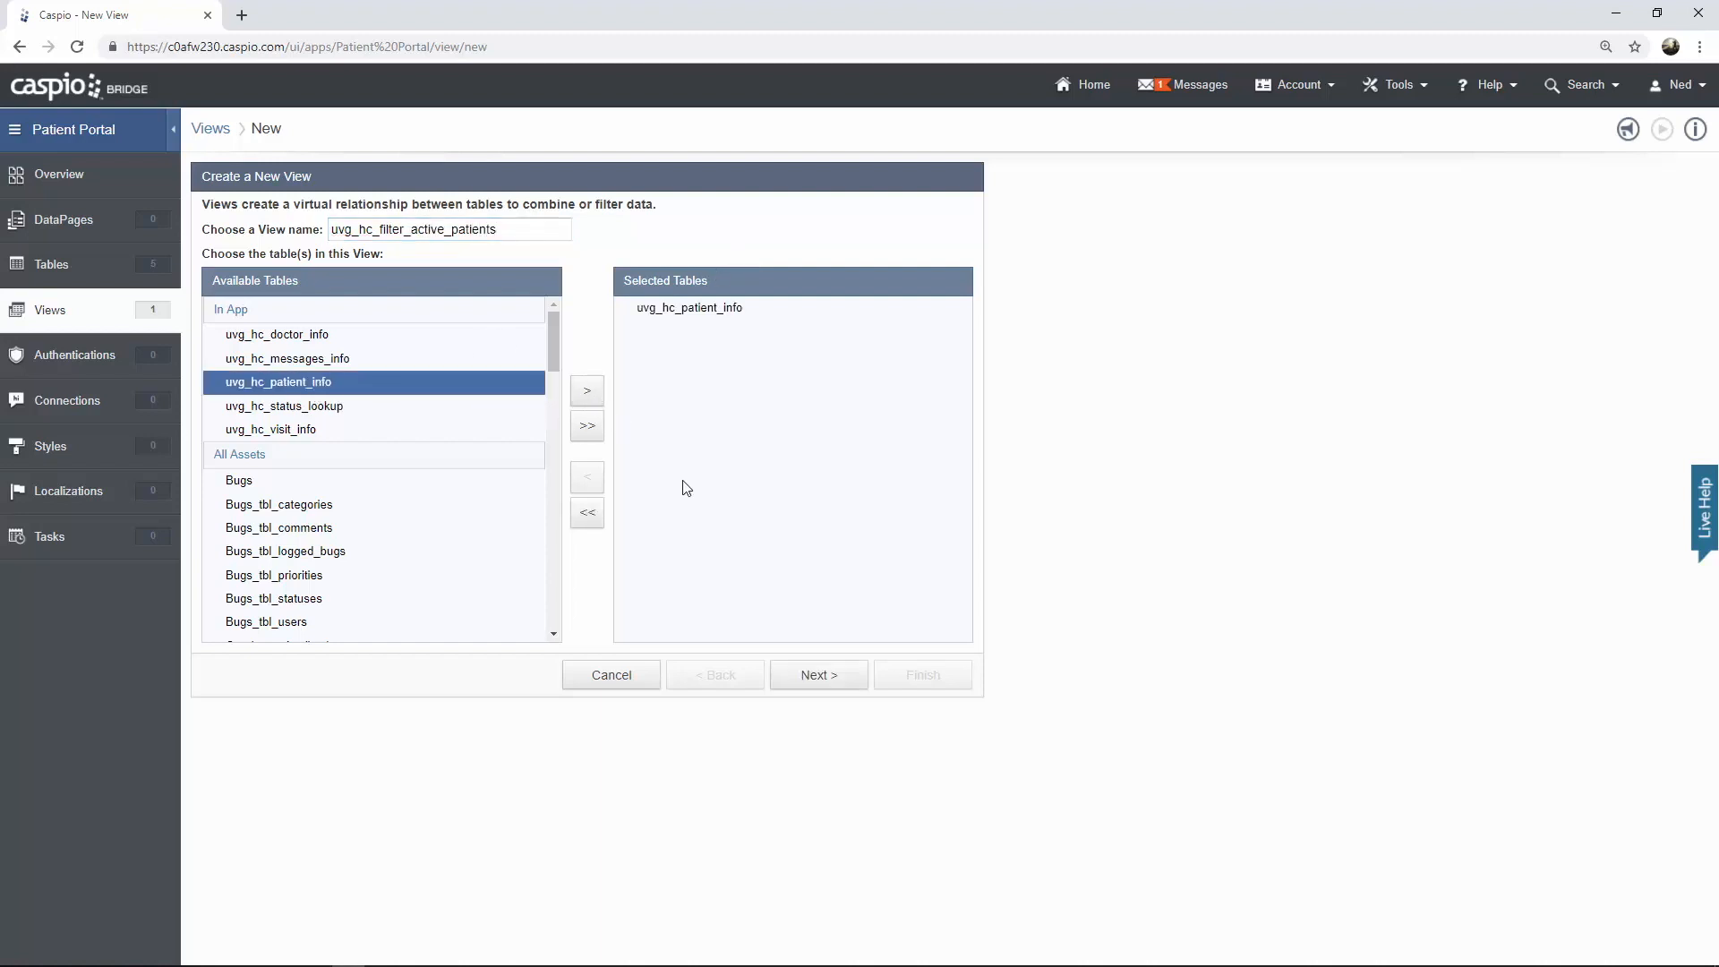
{"action": "left_click", "coordinate": [799, 676]}
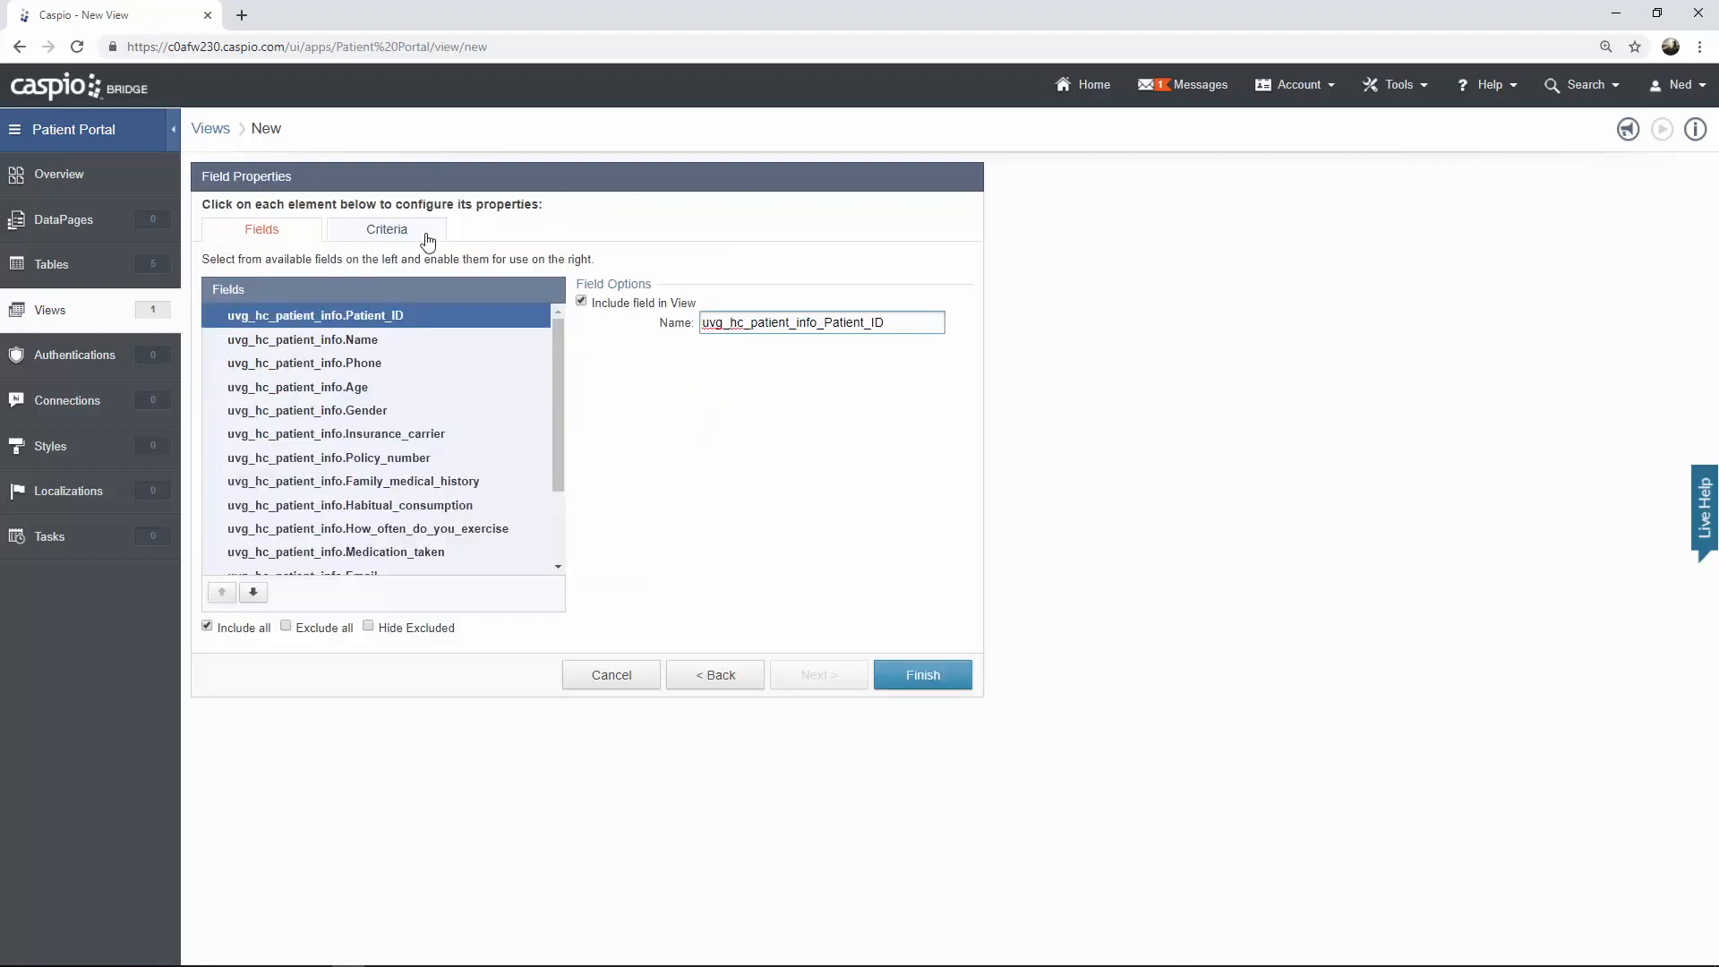
Add a criterion that uvg_hc_patient_info_Account_status equals checked, and finish the view
{"action": "left_click", "coordinate": [427, 238]}
{"action": "left_click_drag", "start_coordinate": [356, 314], "coordinate": [567, 293]}
{"action": "left_click", "coordinate": [566, 292]}
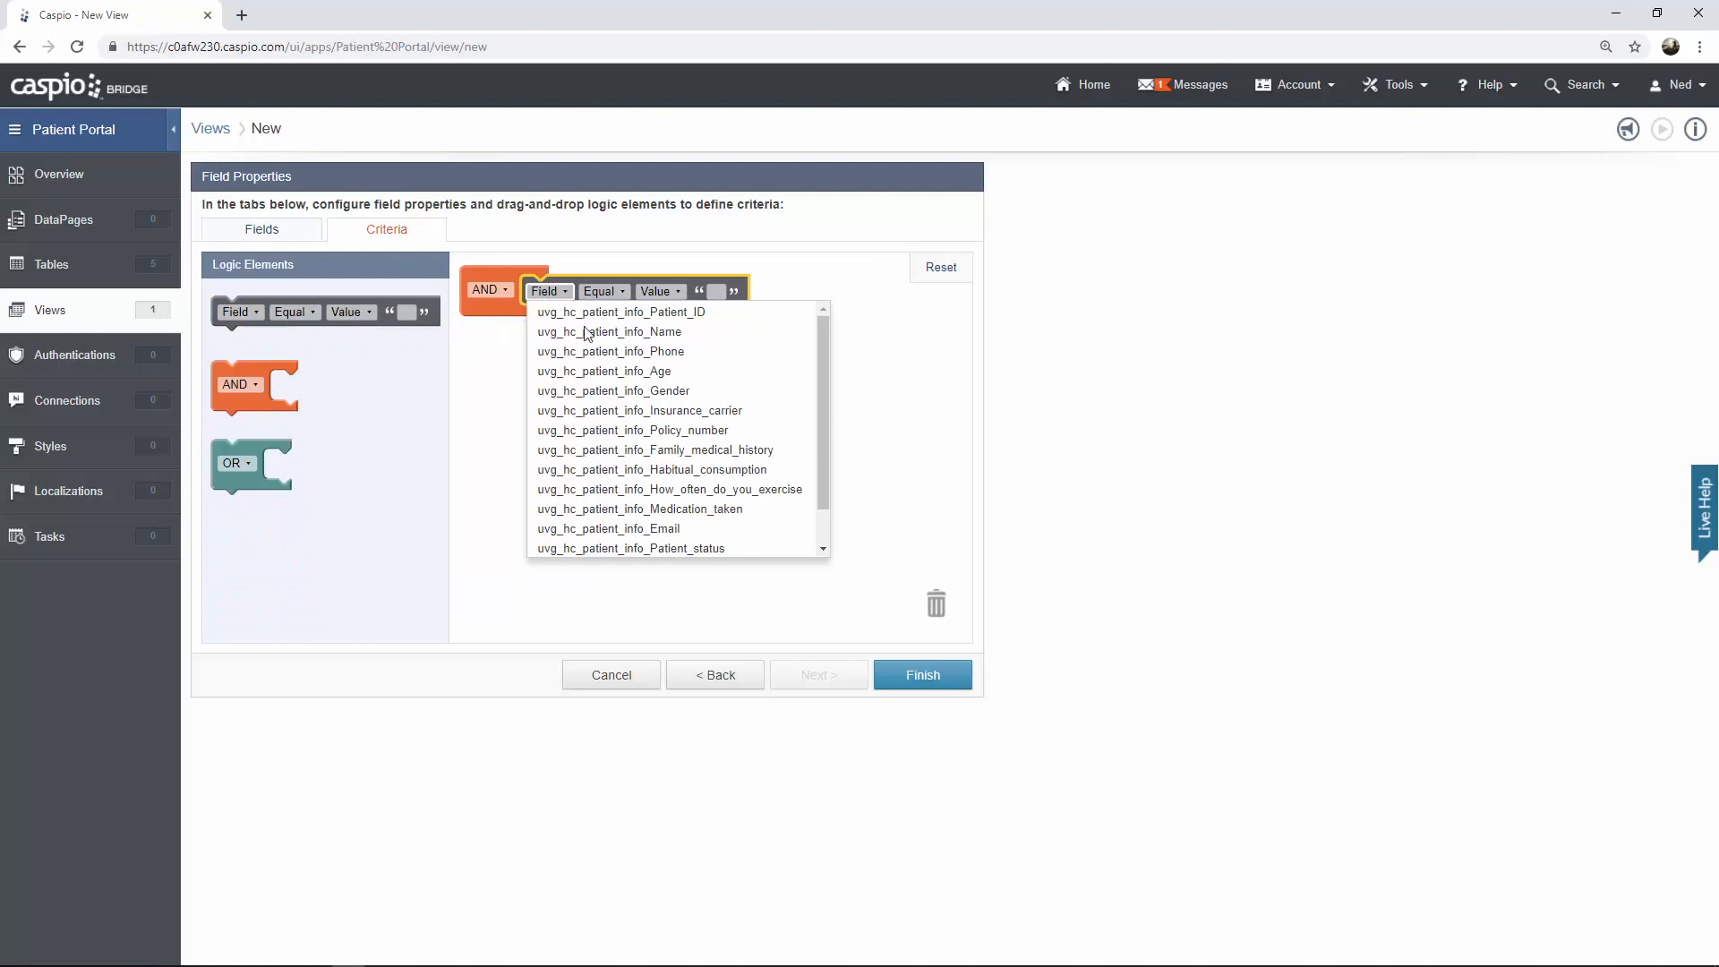
{"action": "scroll", "coordinate": [627, 394], "scroll_direction": "down", "scroll_amount": 1}
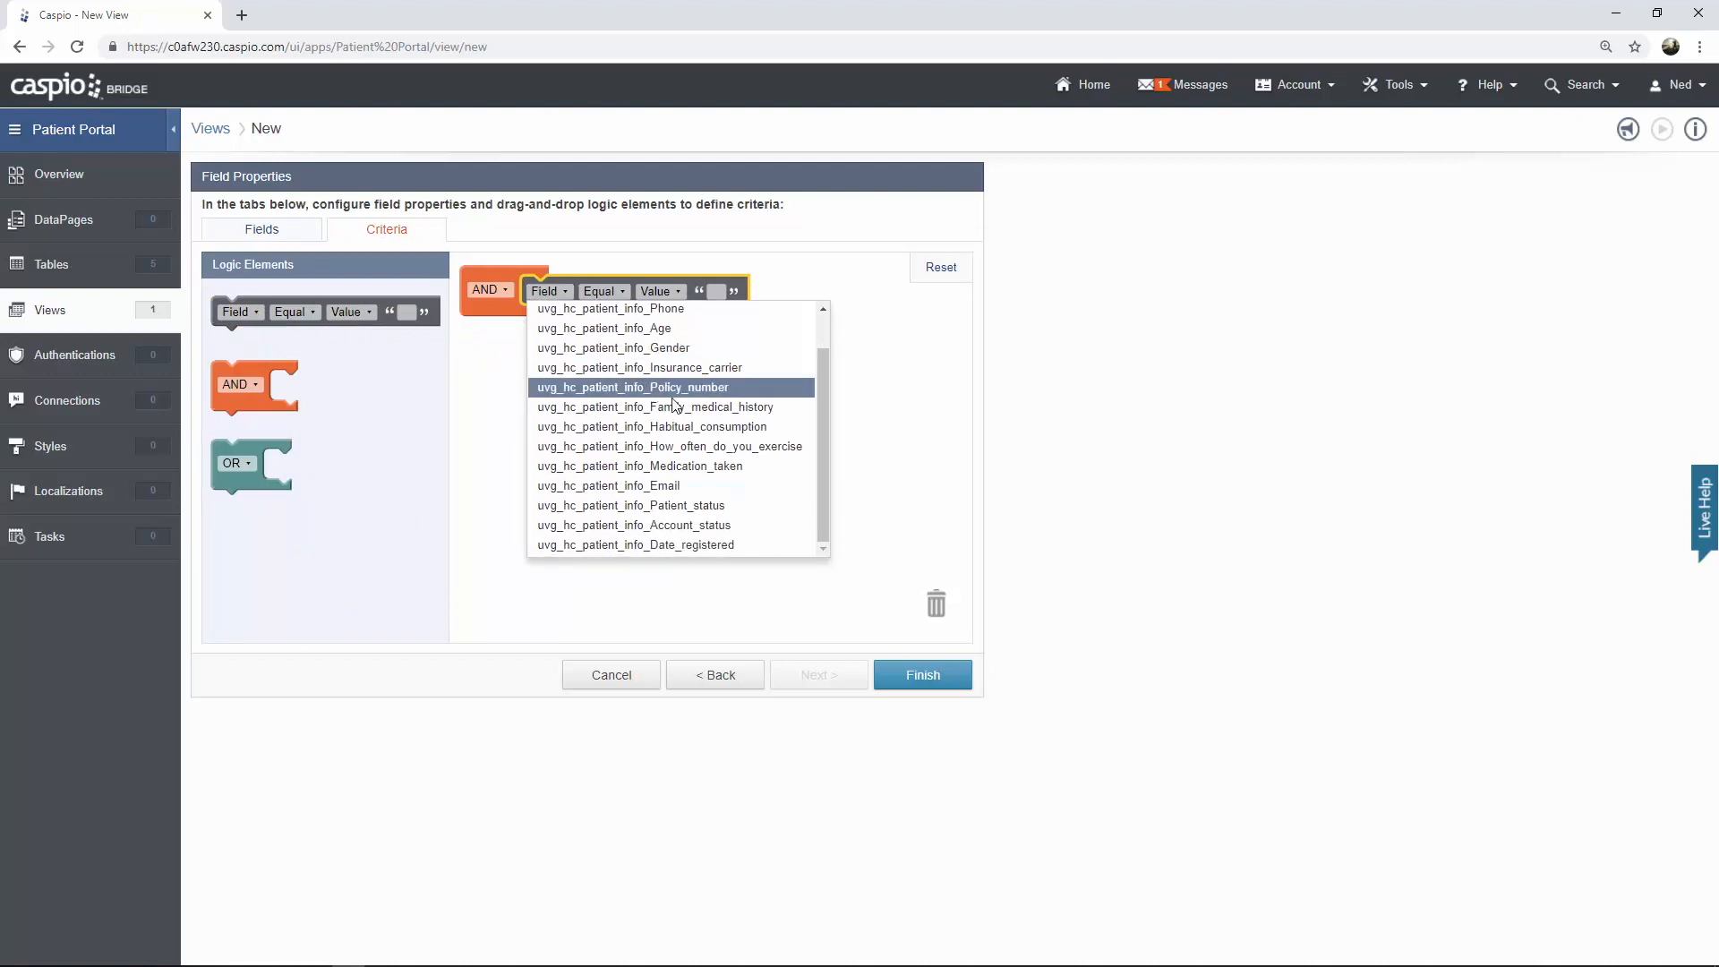
{"action": "left_click", "coordinate": [691, 524]}
{"action": "left_click", "coordinate": [863, 293]}
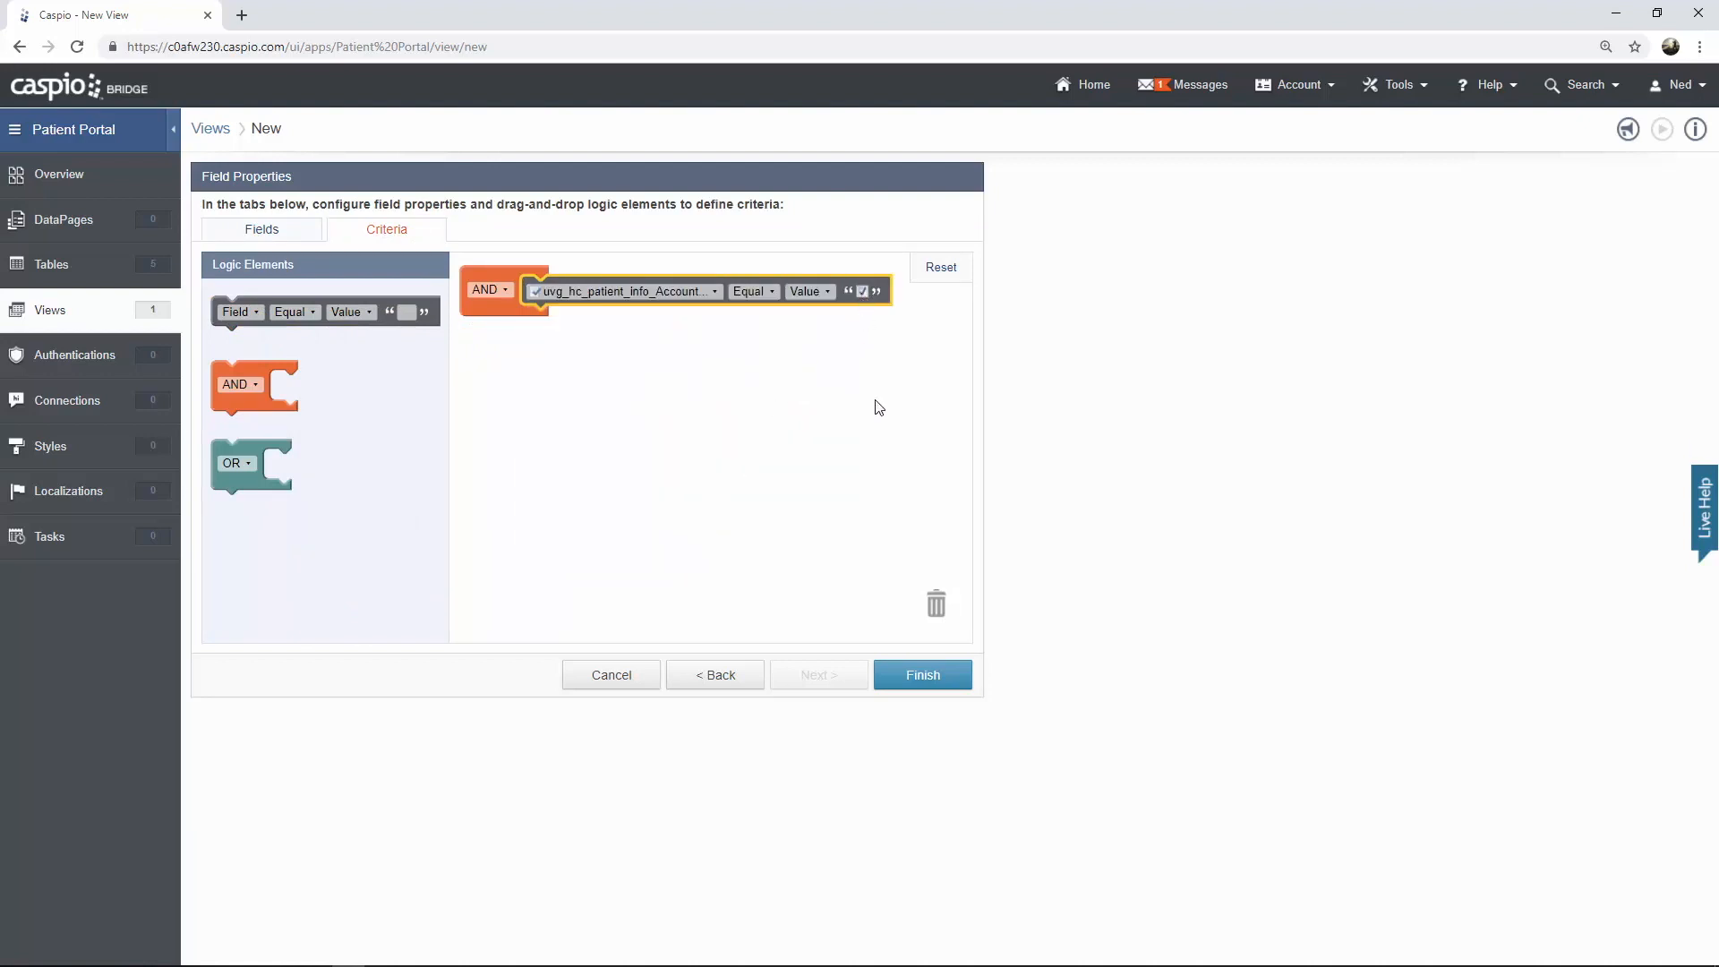
{"action": "left_click", "coordinate": [887, 678]}
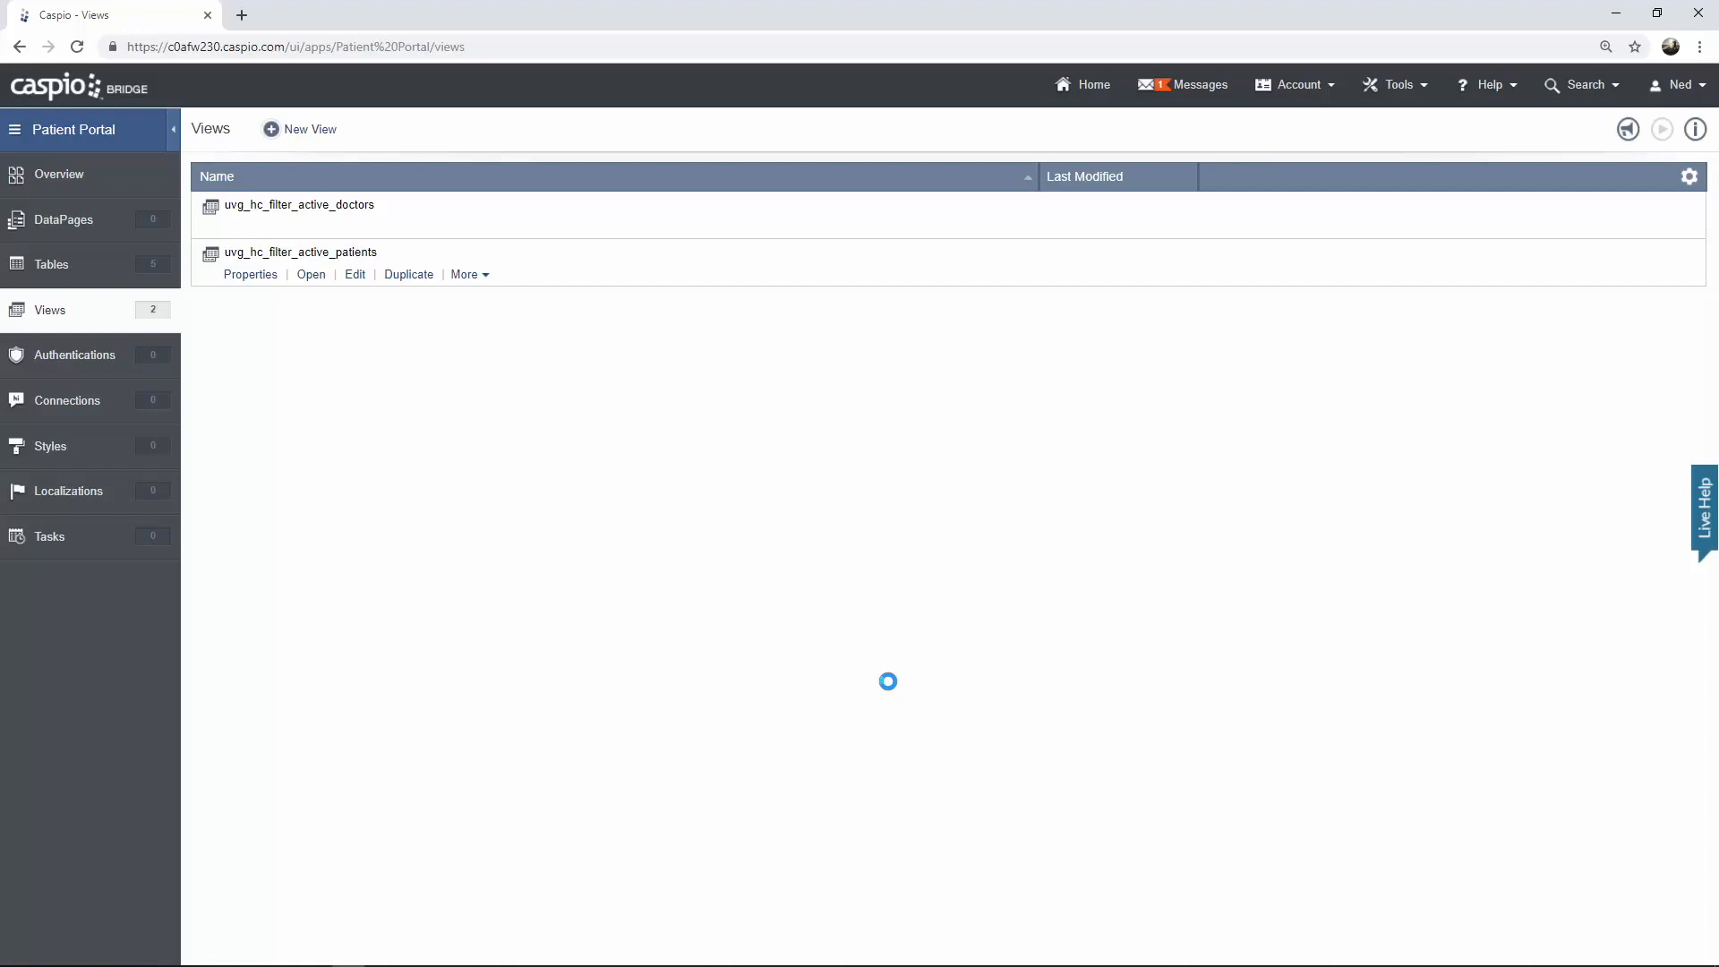
Start a new authentication on uvg_hc_filter_active_doctors with Custom setup, validating with the Caspio data source
{"action": "left_click", "coordinate": [141, 371]}
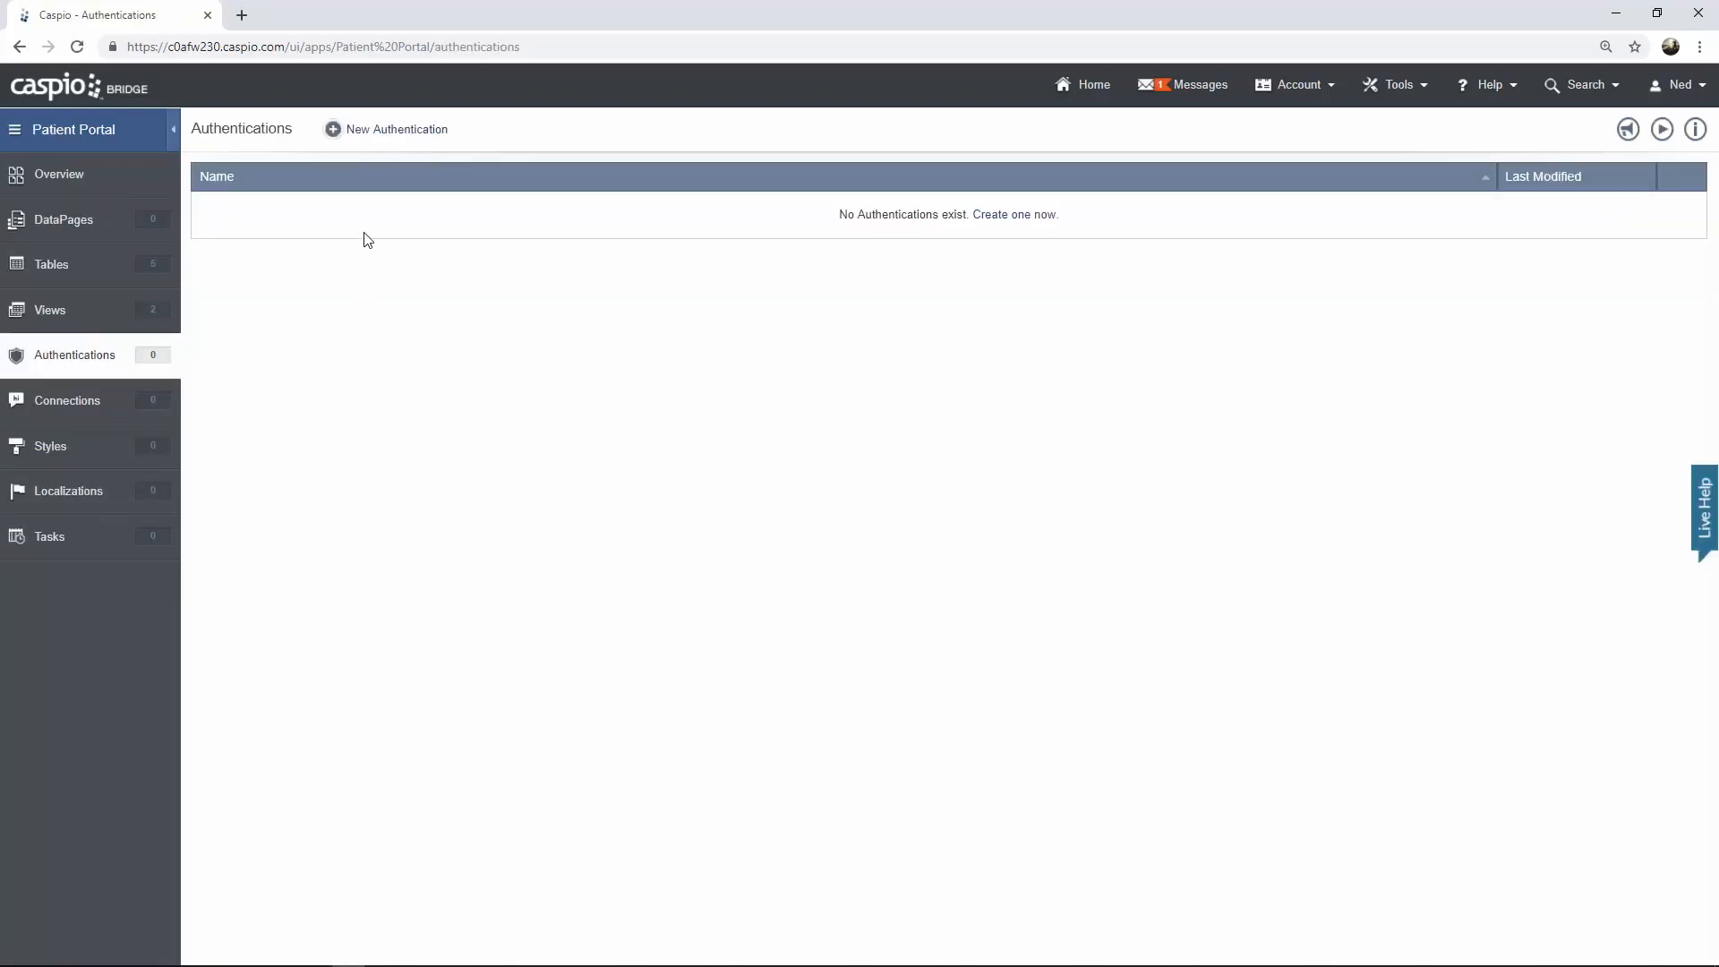
{"action": "left_click", "coordinate": [387, 130]}
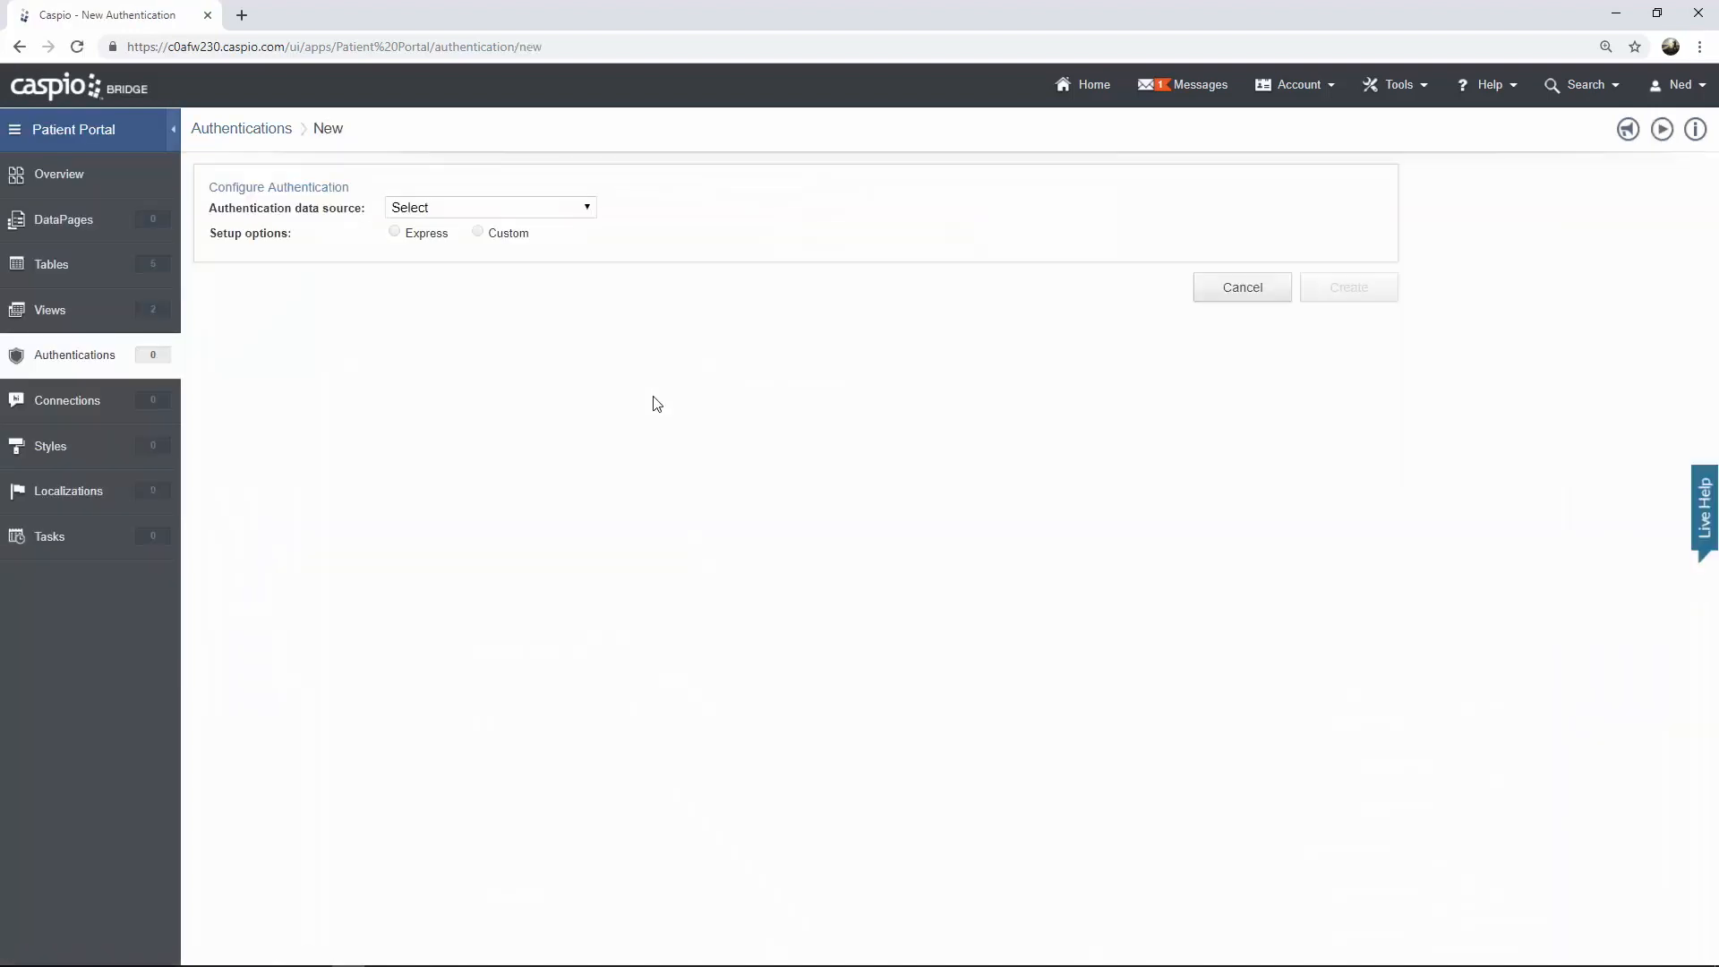
{"action": "left_click", "coordinate": [552, 209]}
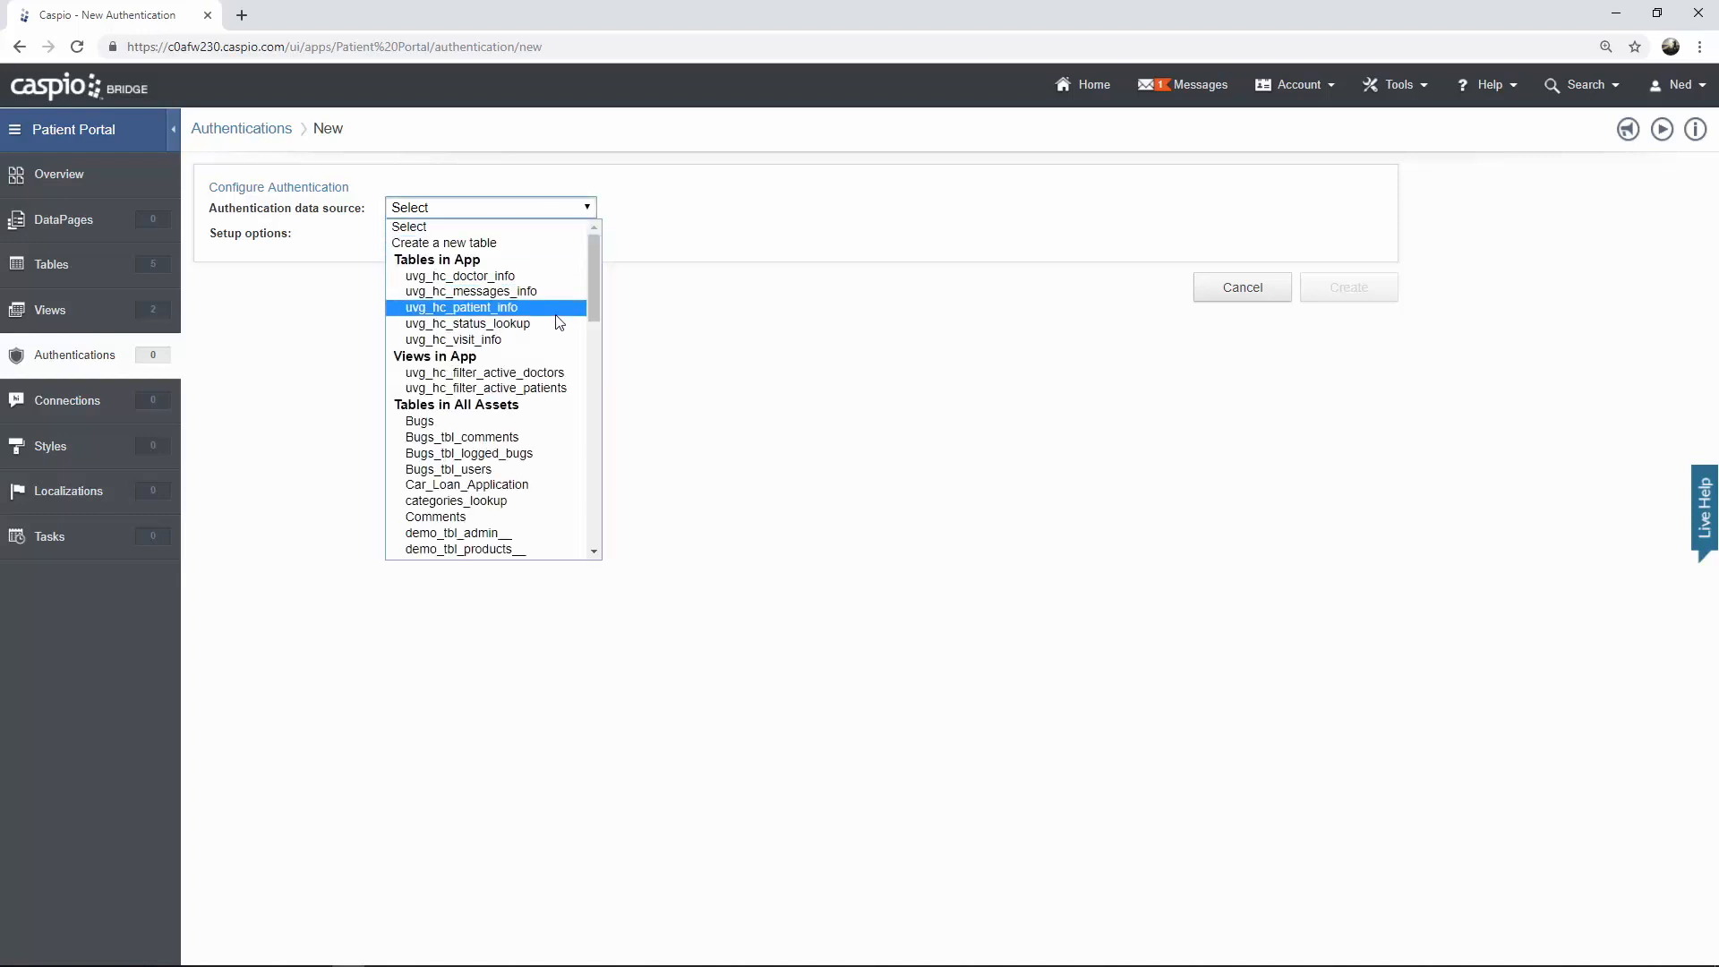
{"action": "left_click", "coordinate": [552, 379]}
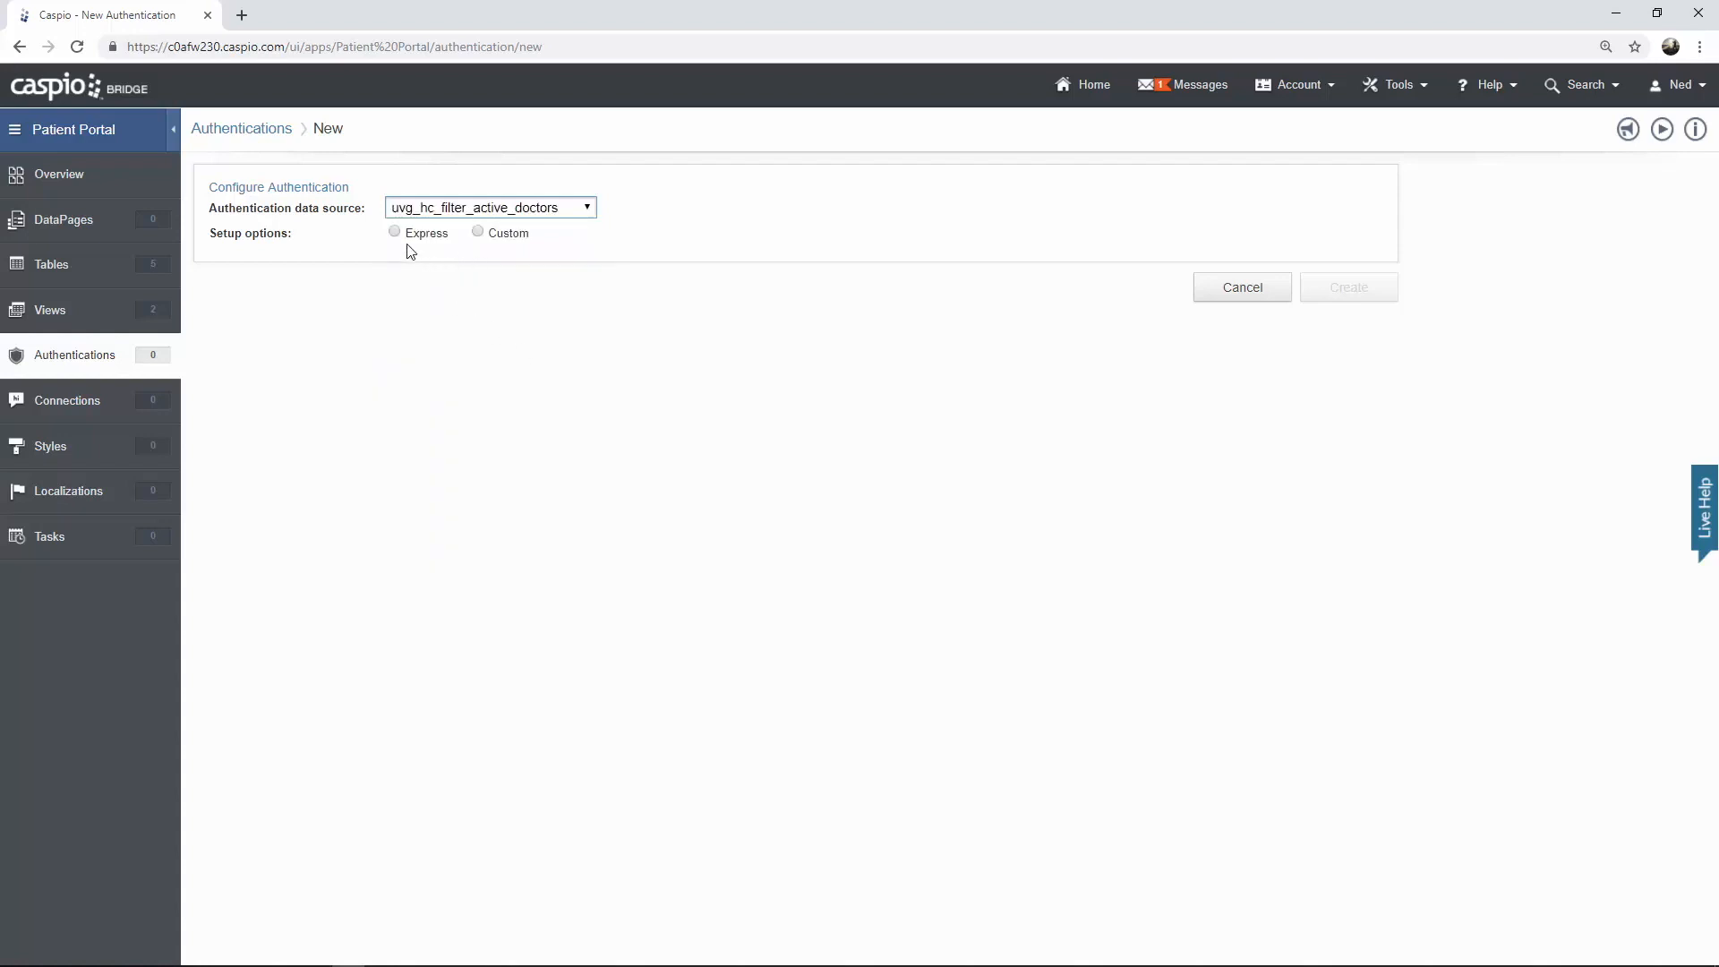
{"action": "left_click", "coordinate": [478, 232]}
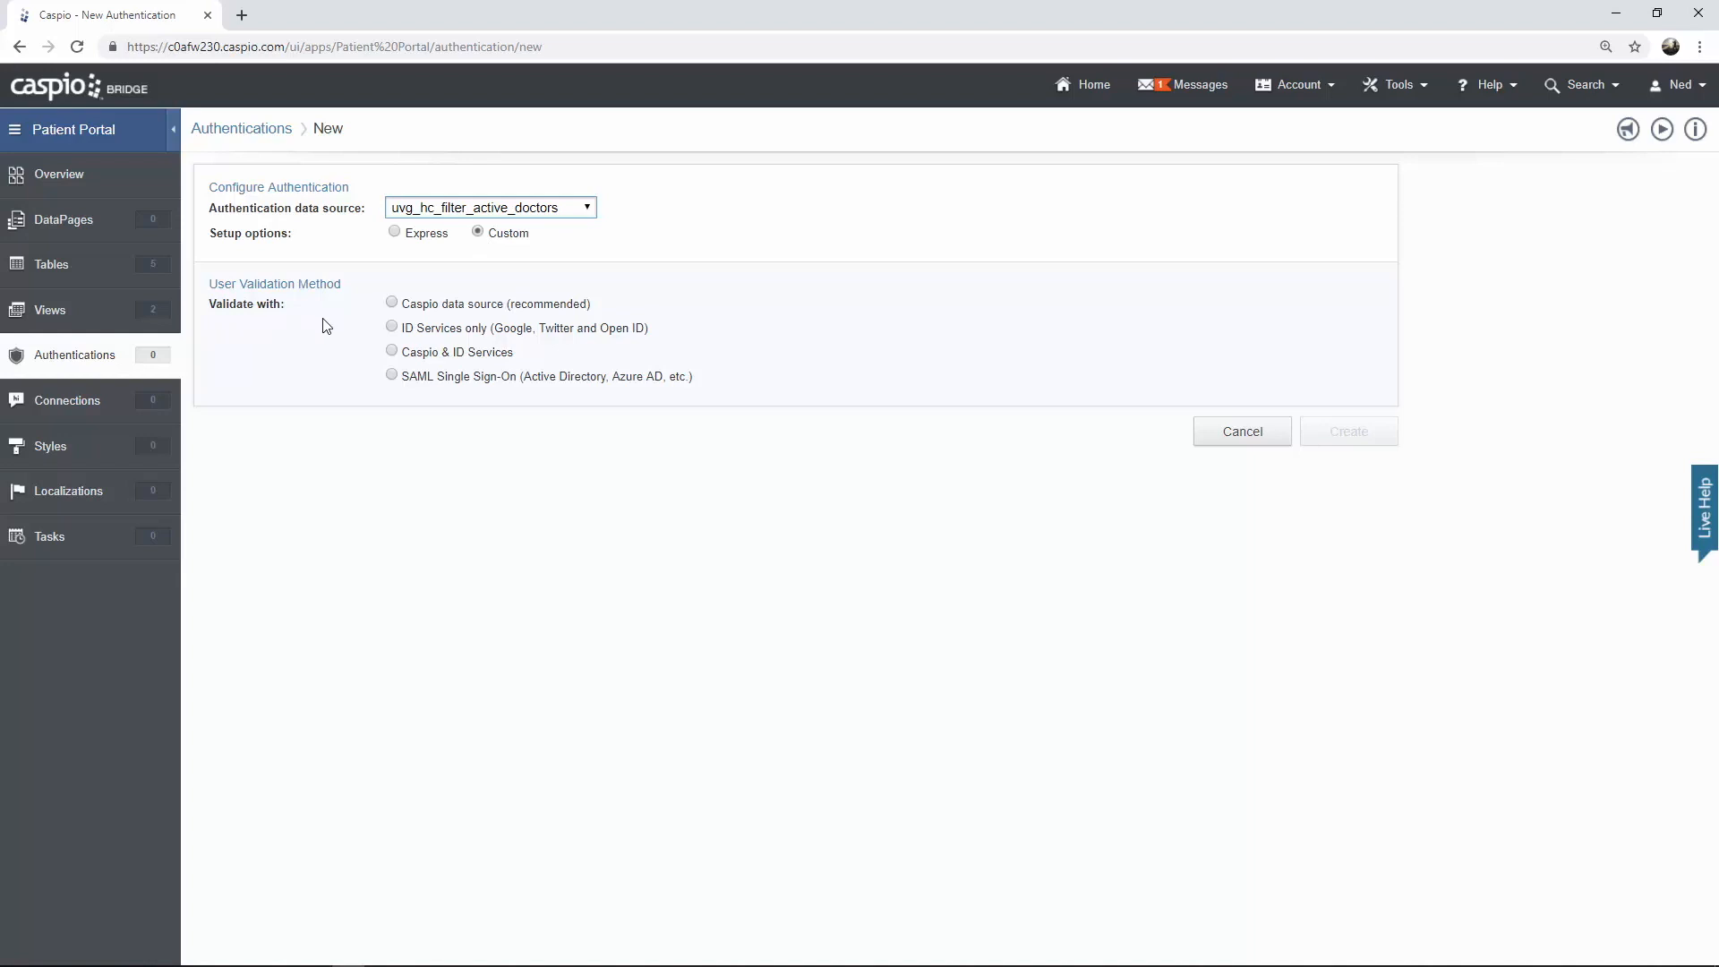
{"action": "left_click", "coordinate": [391, 303]}
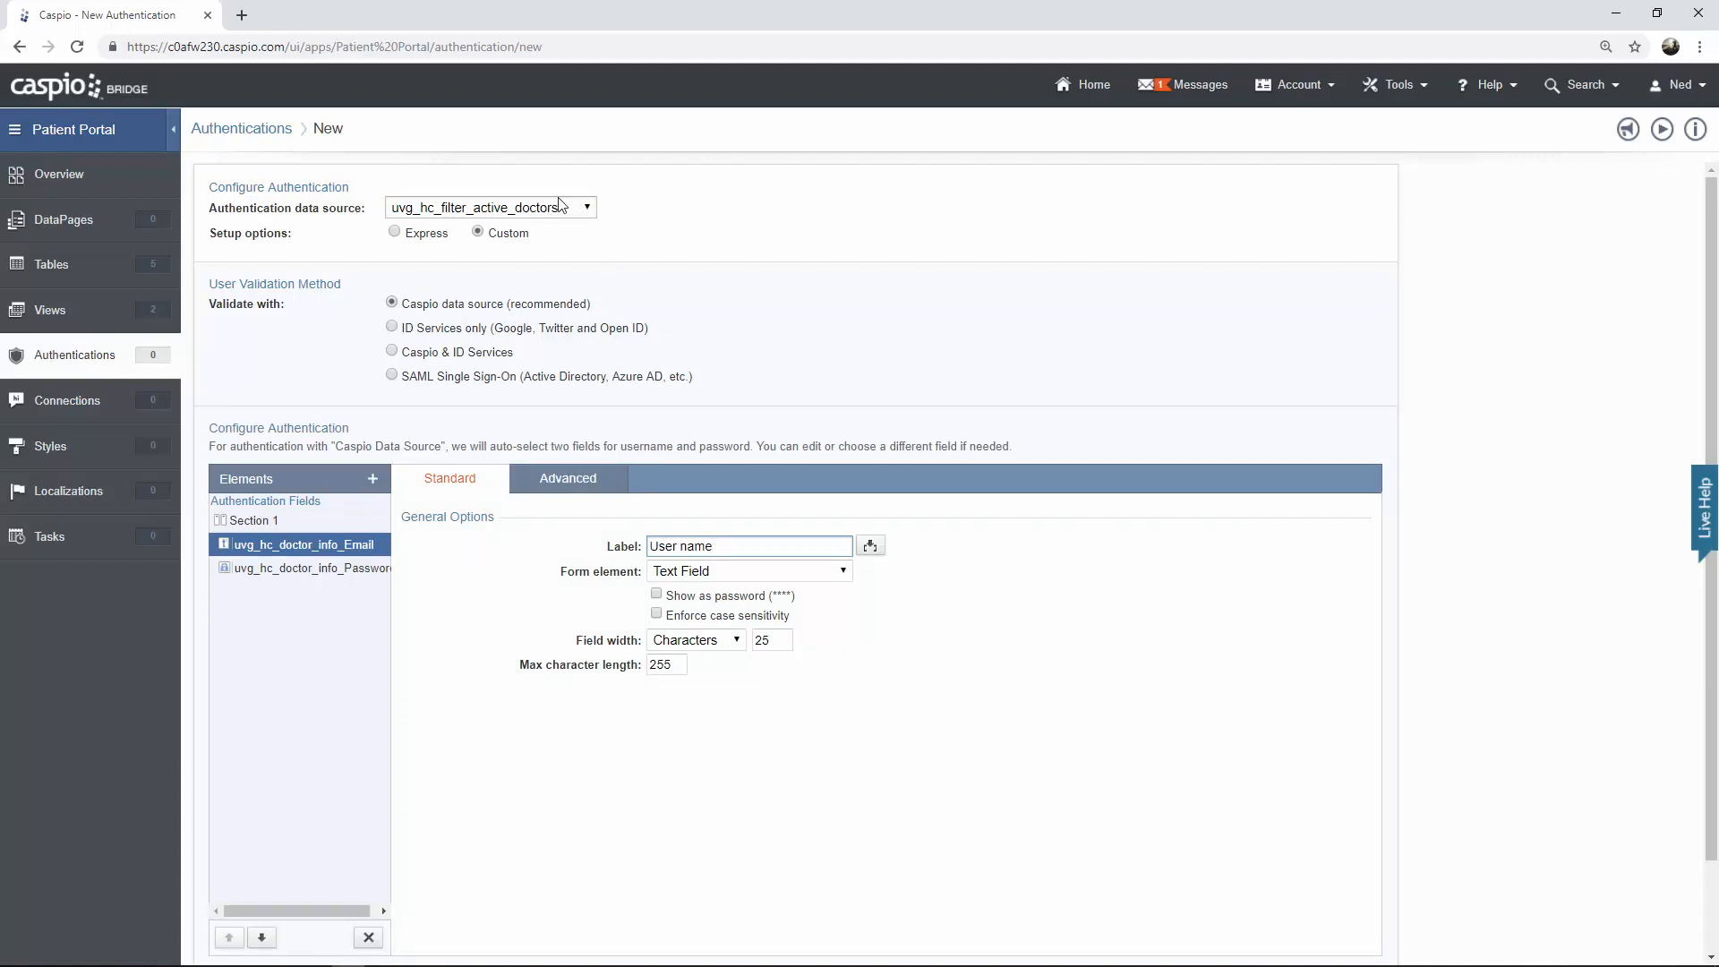
Preview the ID Services and Caspio & ID Services validation options, returning to Caspio data source
{"action": "left_click", "coordinate": [391, 326]}
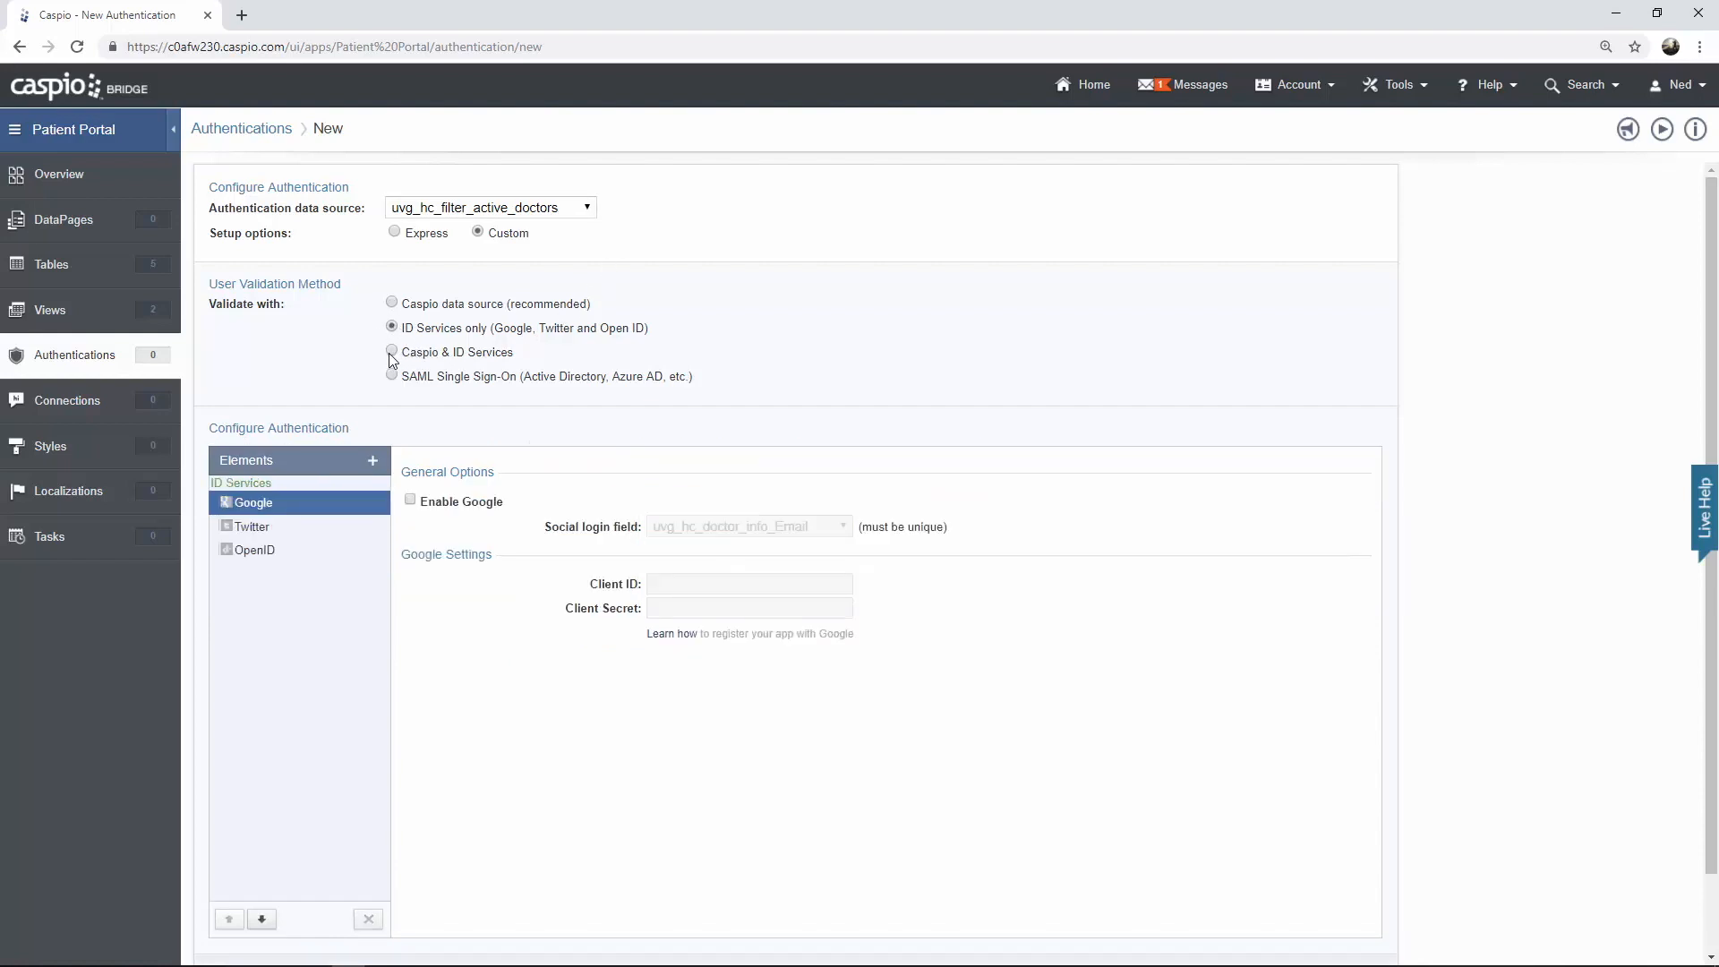
{"action": "left_click", "coordinate": [393, 351]}
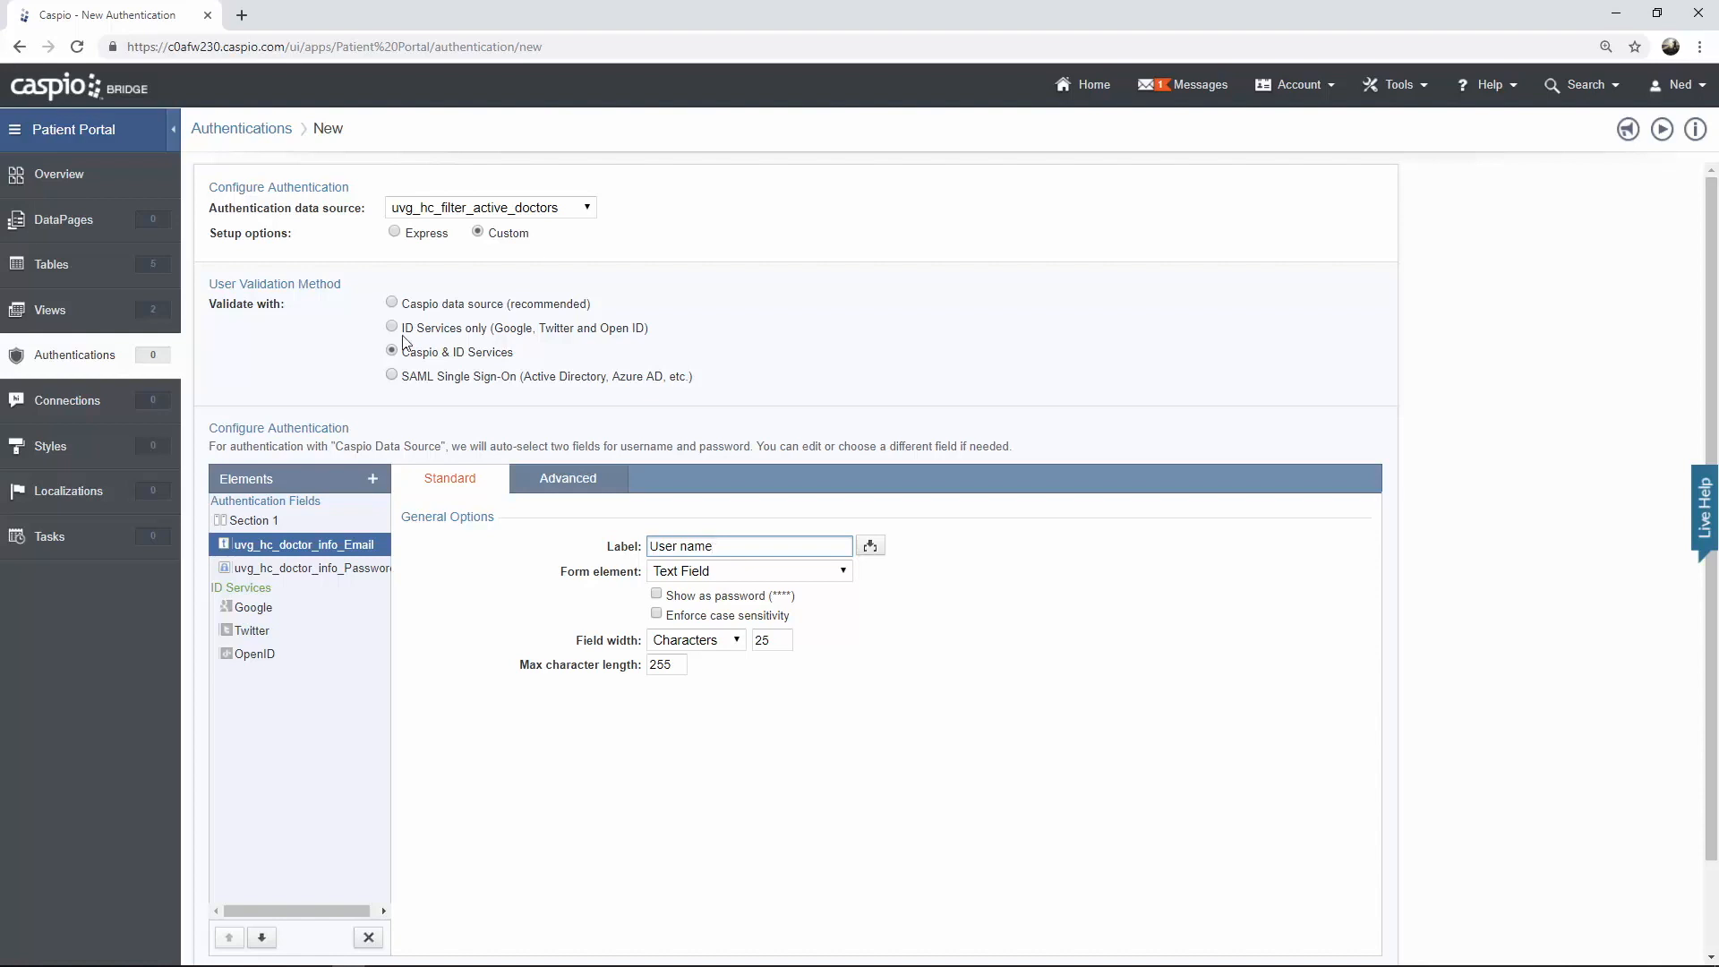
{"action": "left_click", "coordinate": [392, 305]}
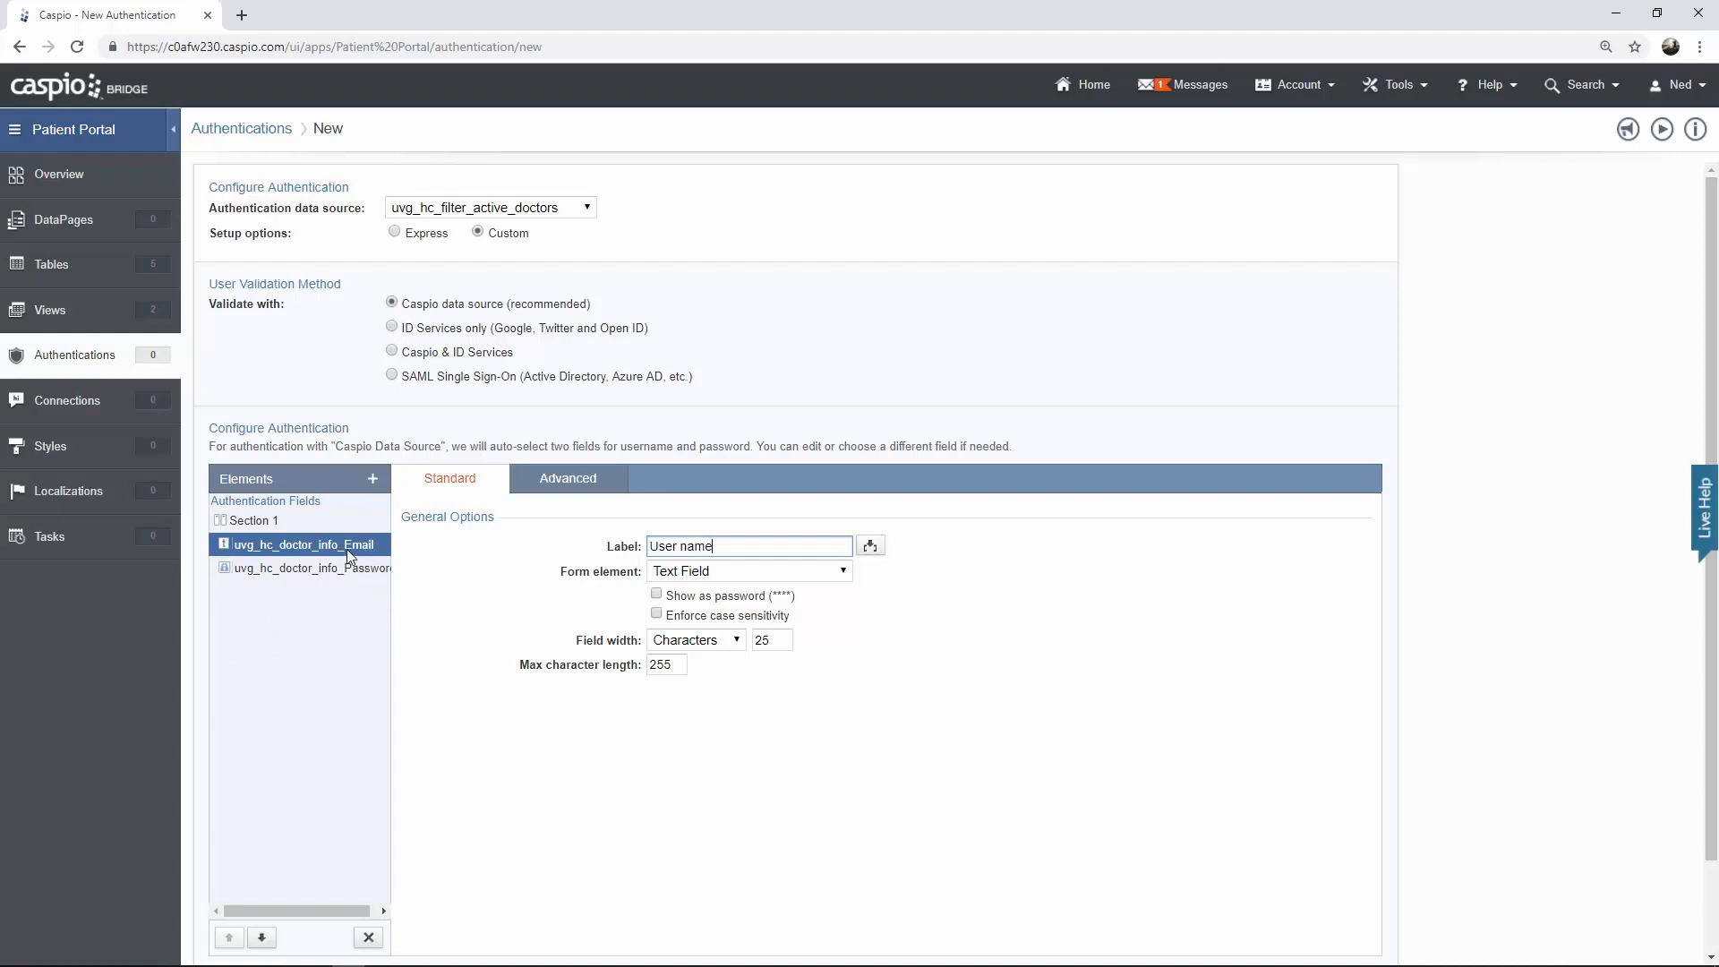
Set the label of the doctor email field to Email
{"action": "left_click_drag", "start_coordinate": [717, 547], "coordinate": [608, 553]}
{"action": "type", "text": "Email"}
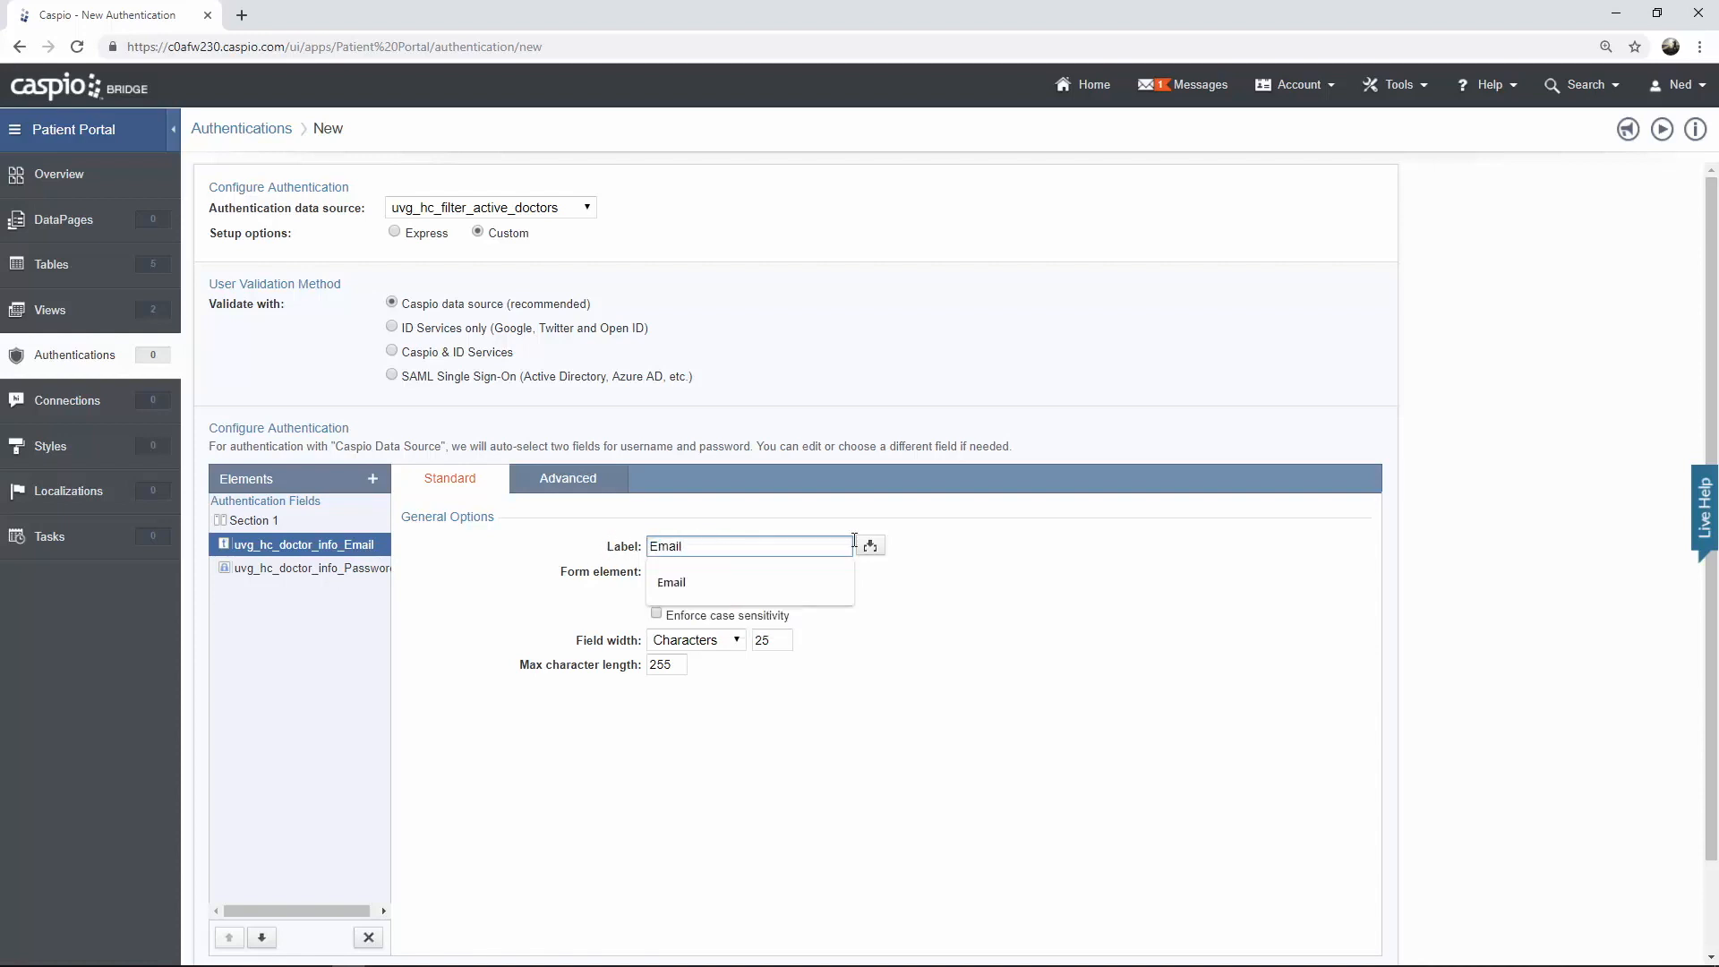
{"action": "left_click", "coordinate": [1066, 573]}
Create the authentication under the name uvg hc doctor login
{"action": "scroll", "coordinate": [1092, 591], "scroll_direction": "down", "scroll_amount": 2}
{"action": "left_click", "coordinate": [1346, 936]}
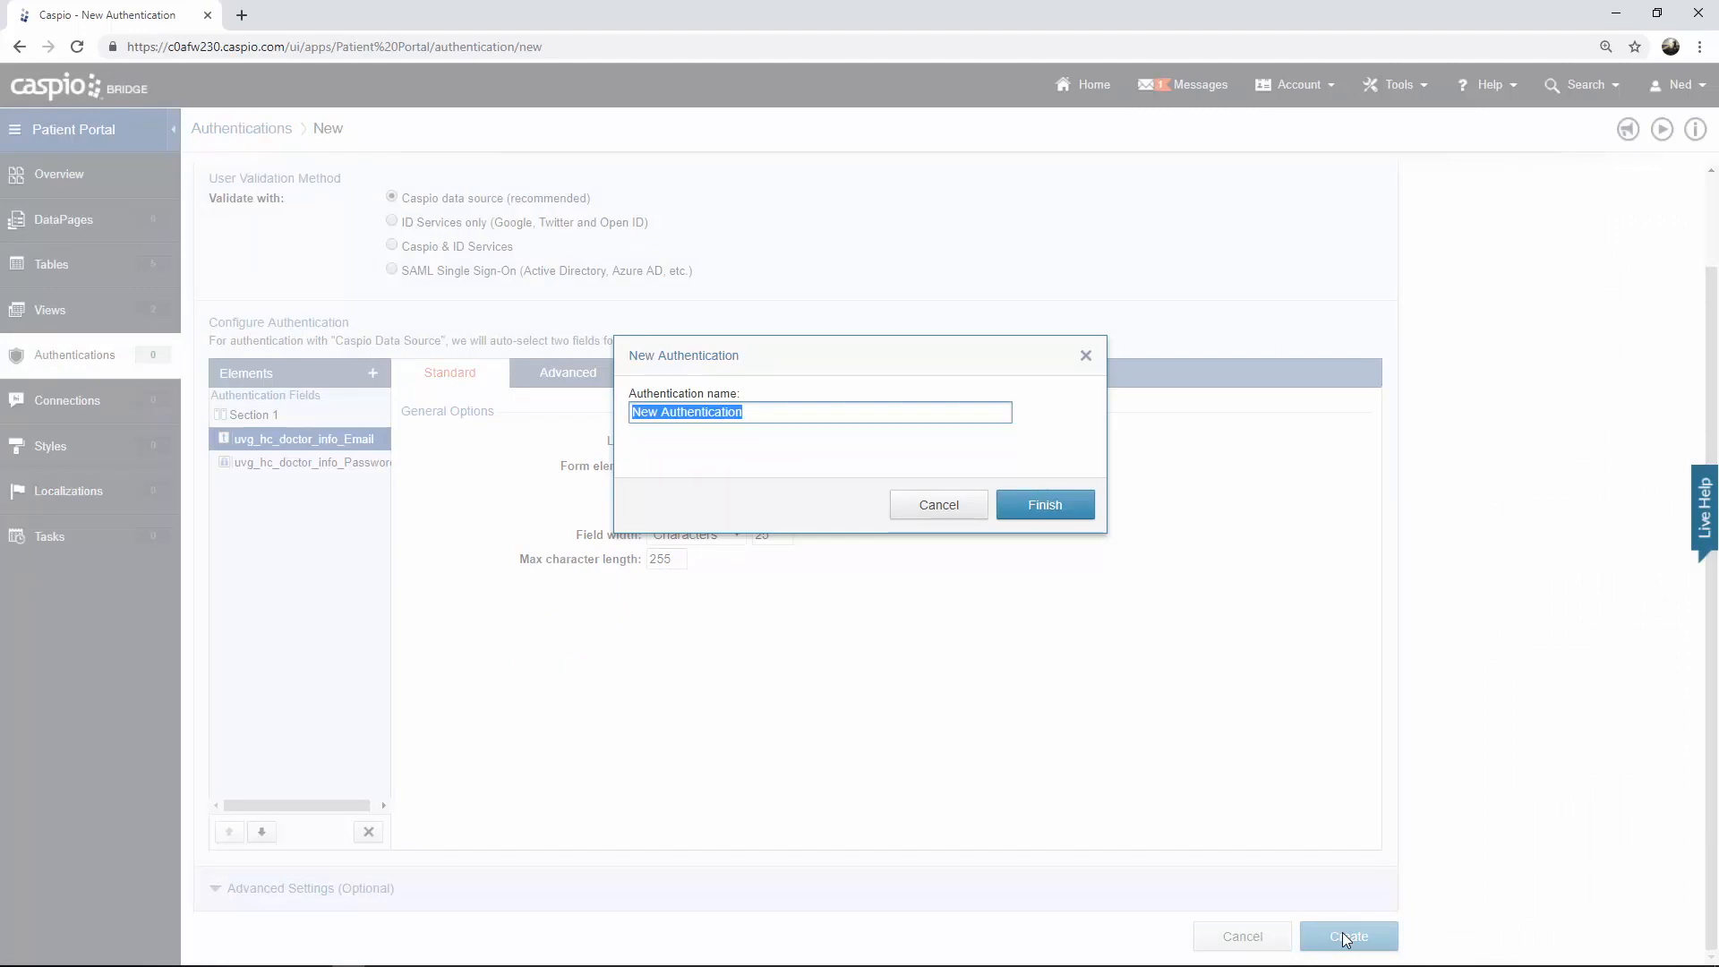
{"action": "type", "text": "u"}
{"action": "key", "text": "BackSpace"}
{"action": "type", "text": "uvg"}
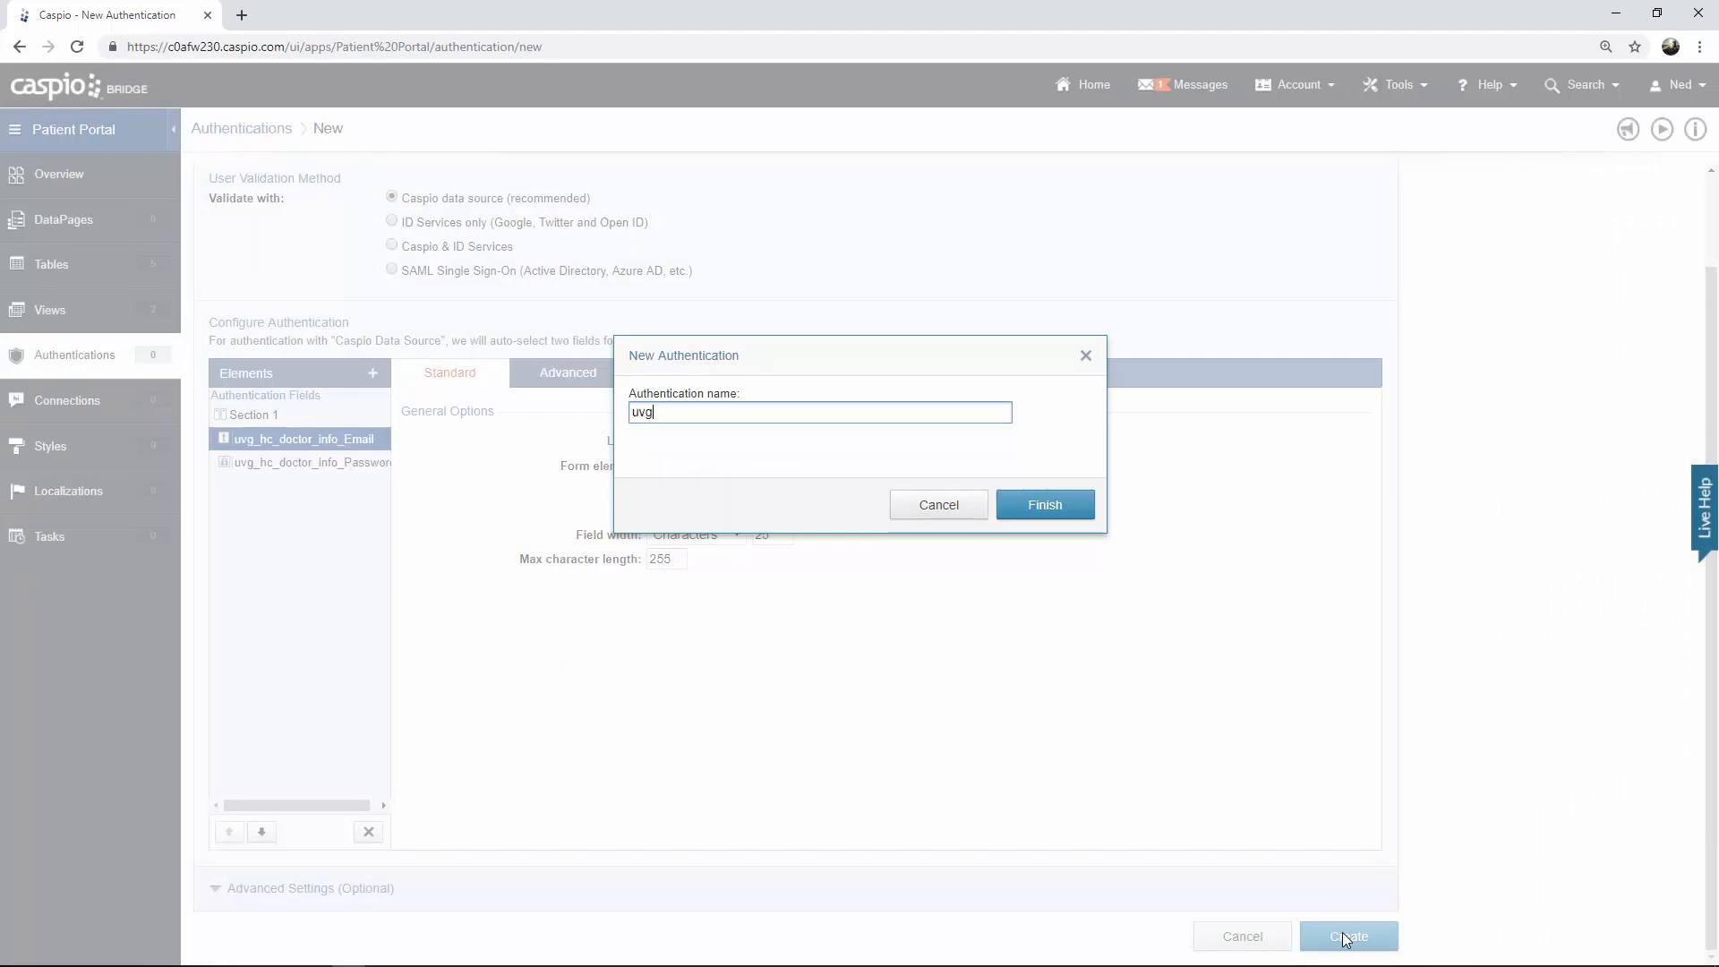
{"action": "type", "text": " hc doctor login"}
{"action": "key", "text": "Return"}
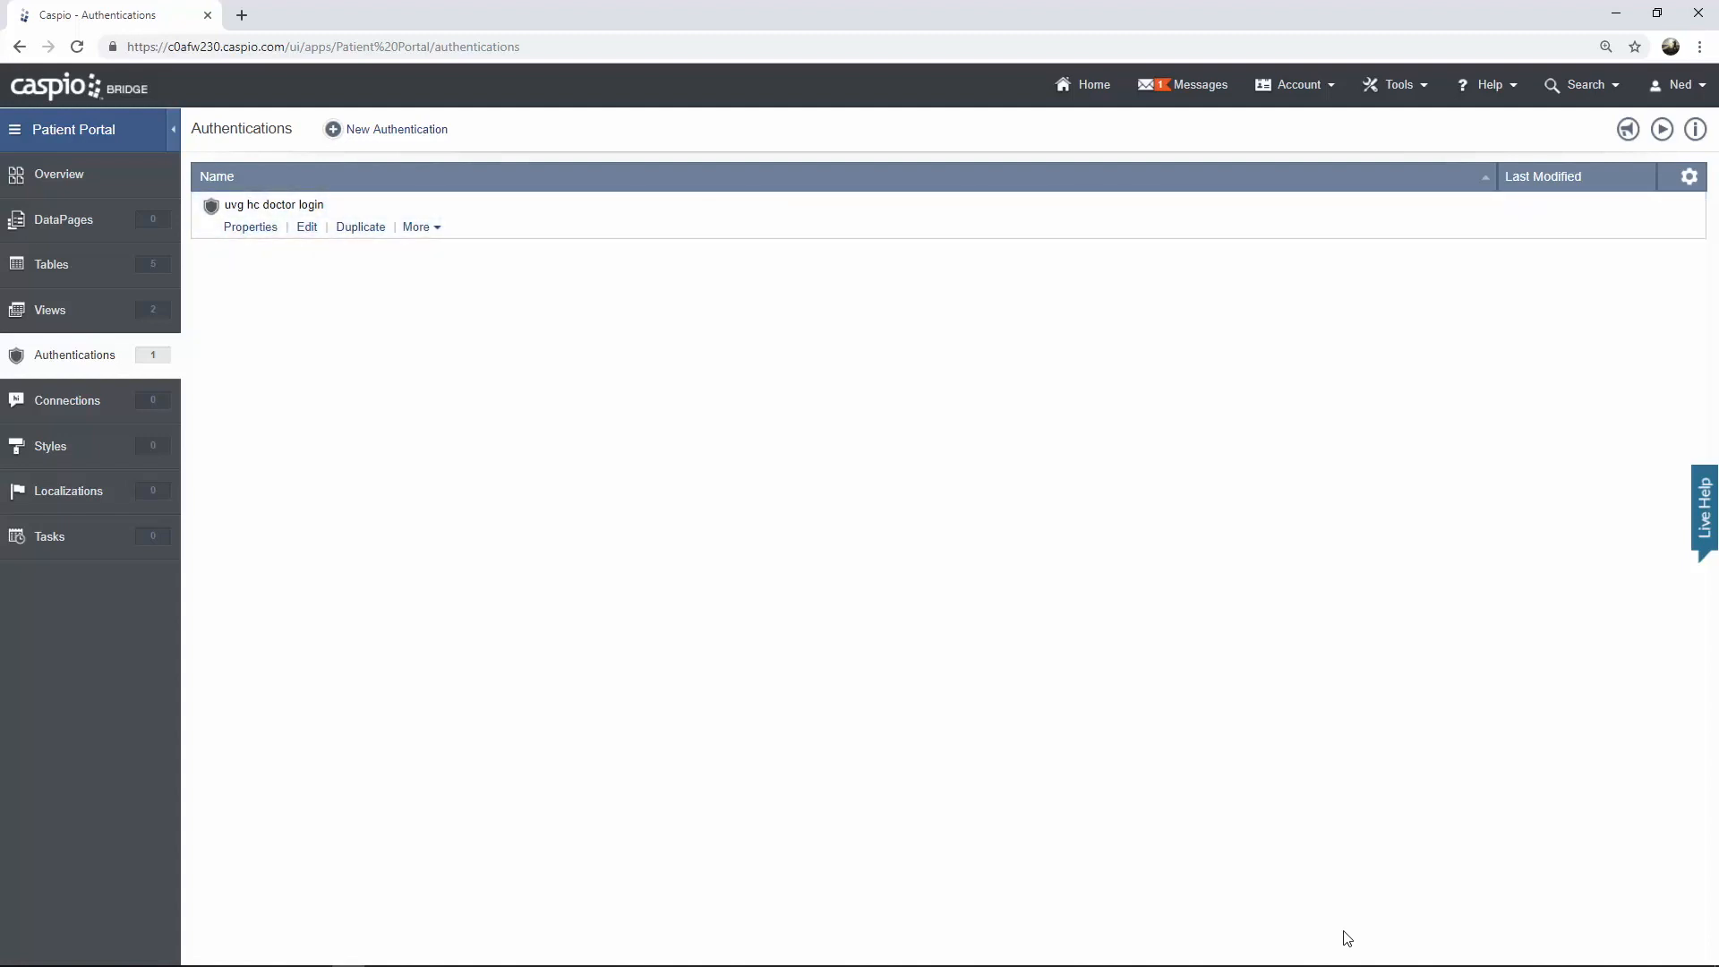
Start a new authentication on uvg_hc_filter_active_patients with Custom setup
{"action": "left_click", "coordinate": [408, 133]}
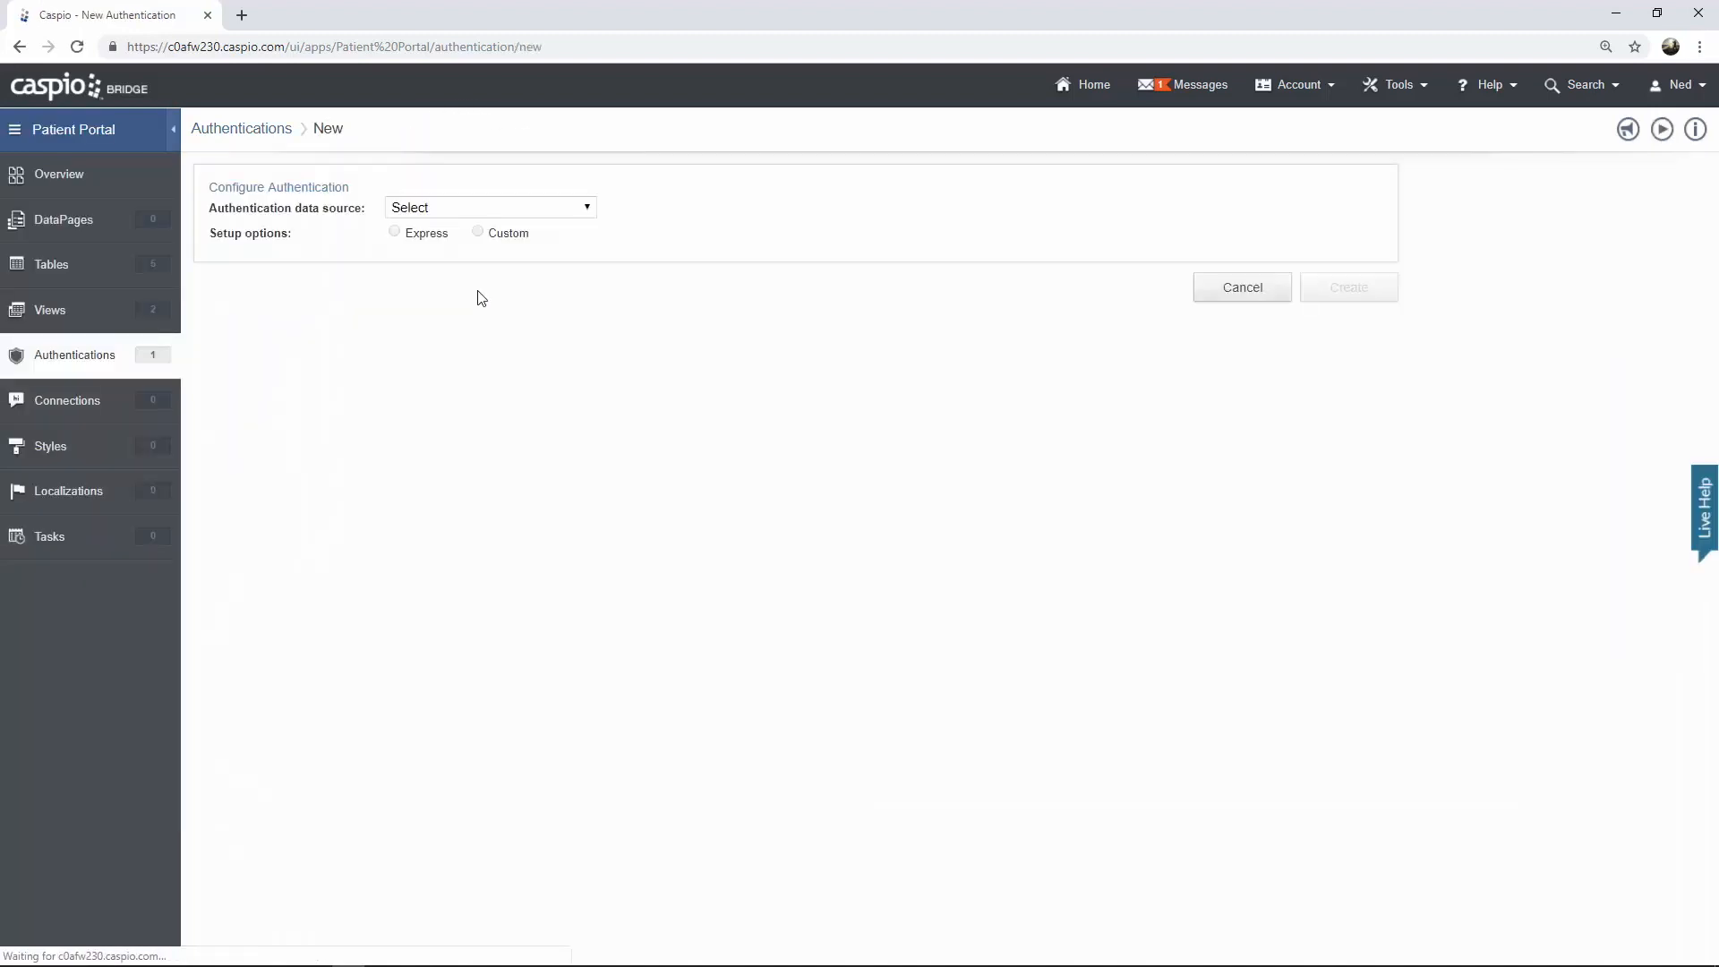
{"action": "left_click", "coordinate": [441, 213]}
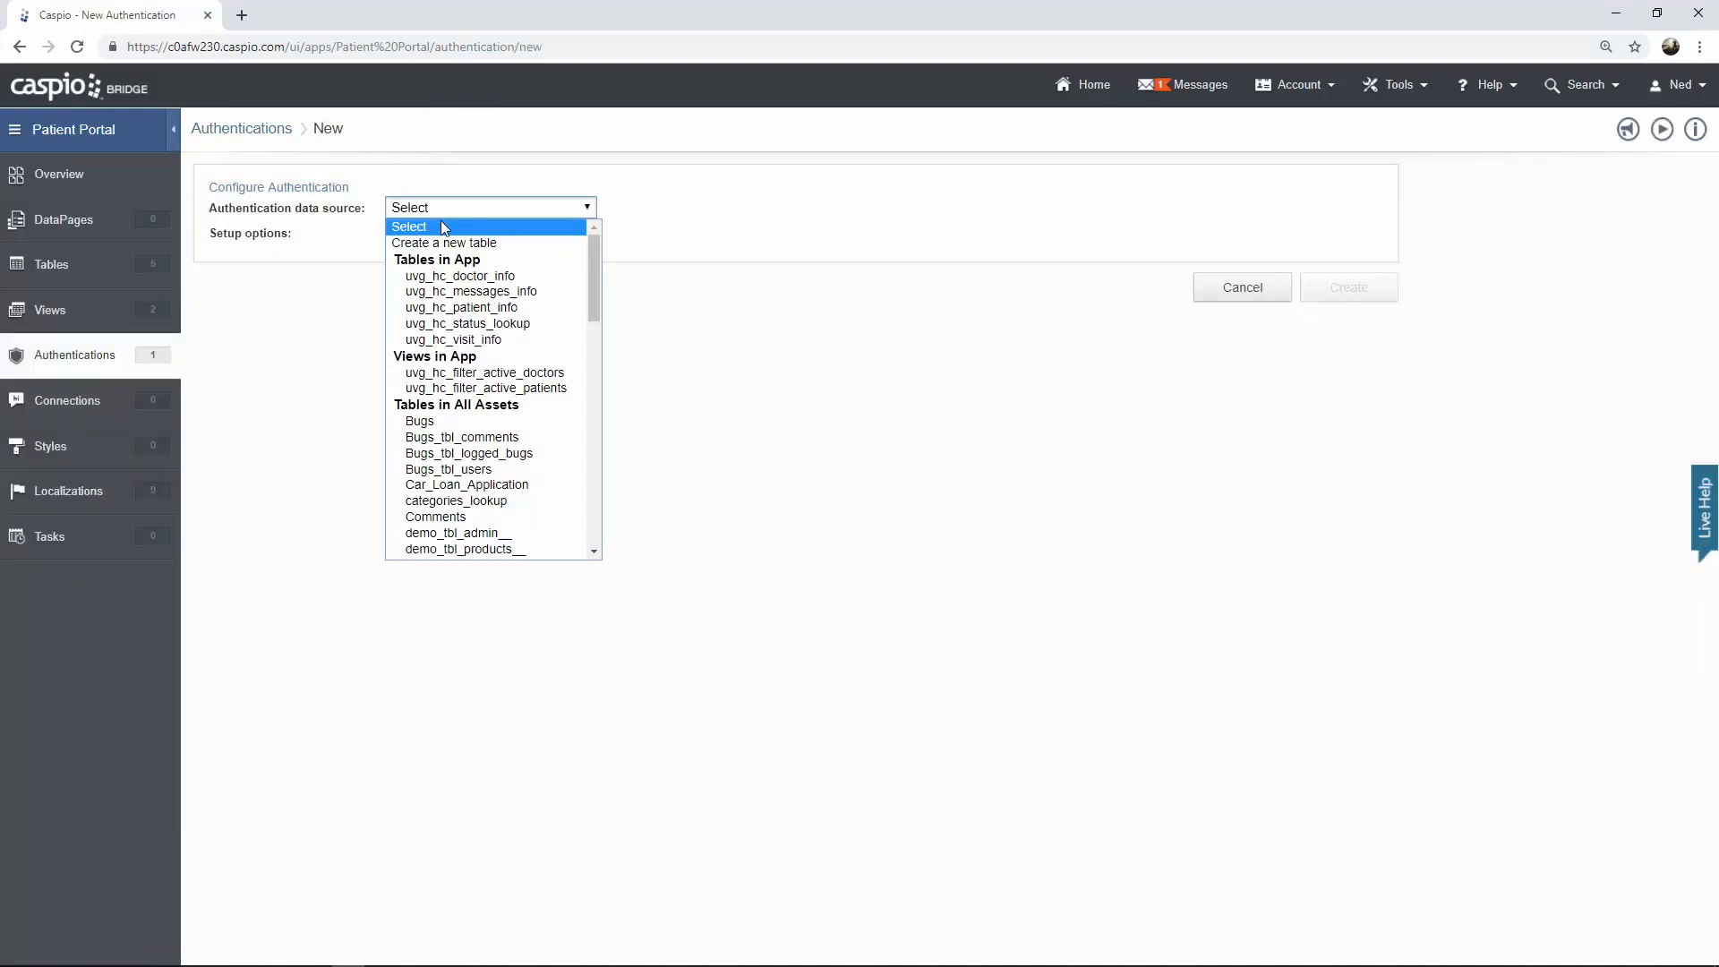
{"action": "left_click", "coordinate": [497, 389]}
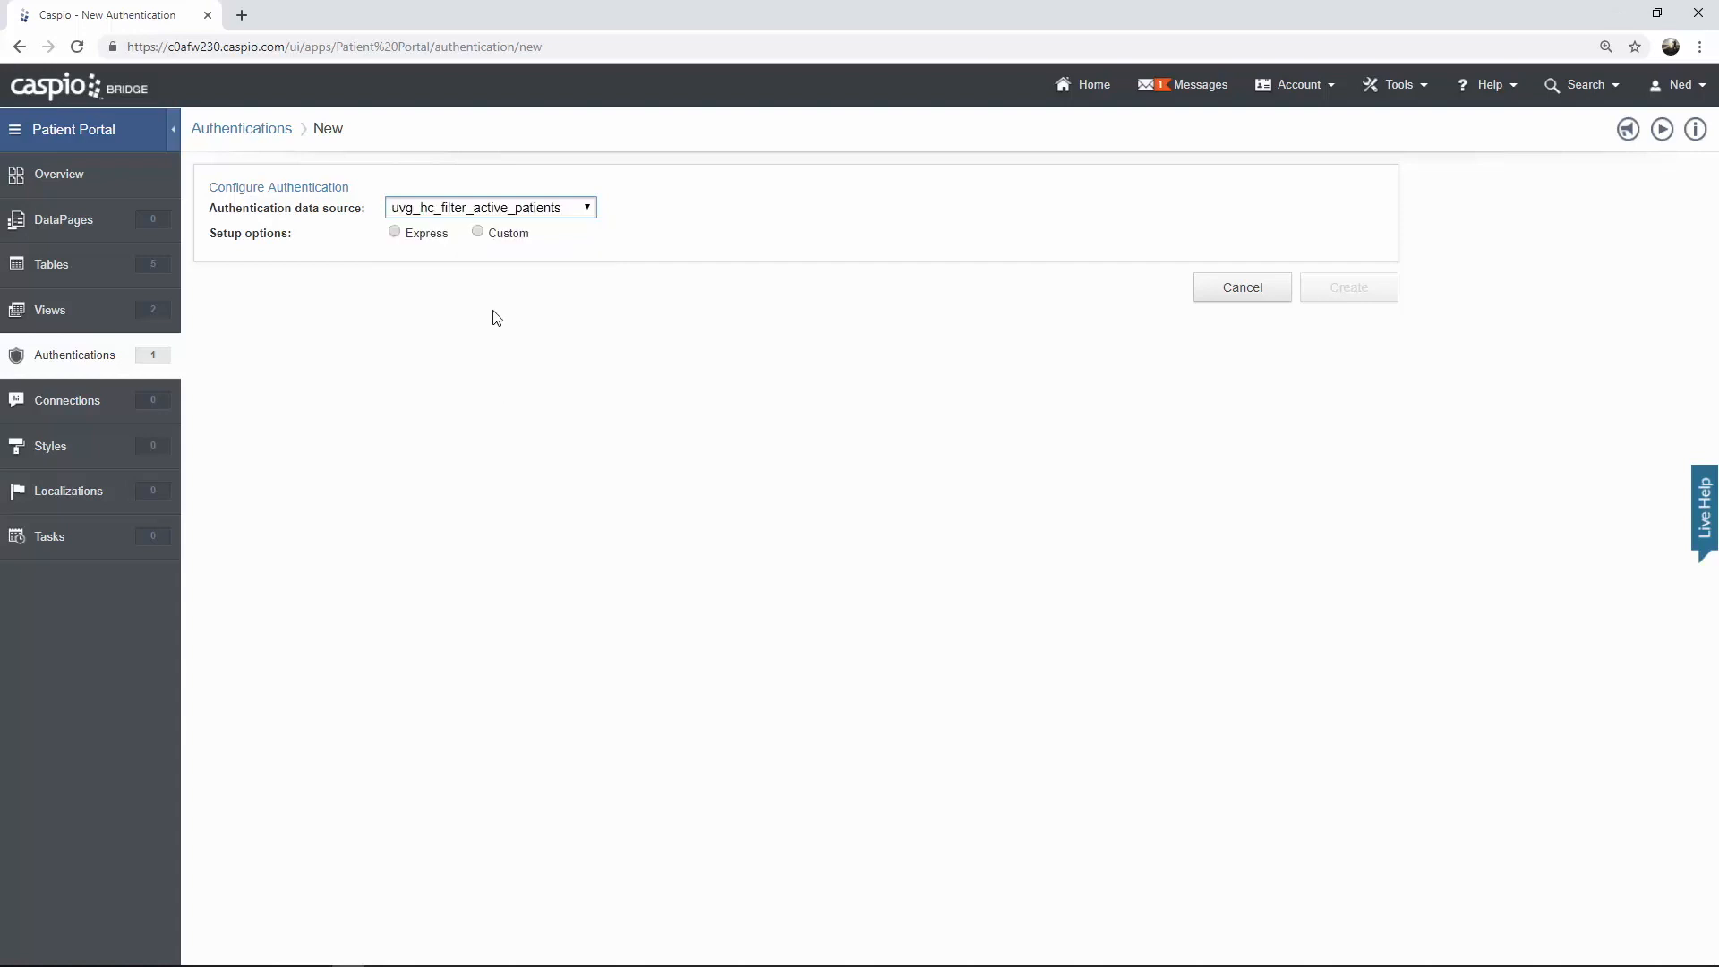
{"action": "left_click", "coordinate": [495, 237]}
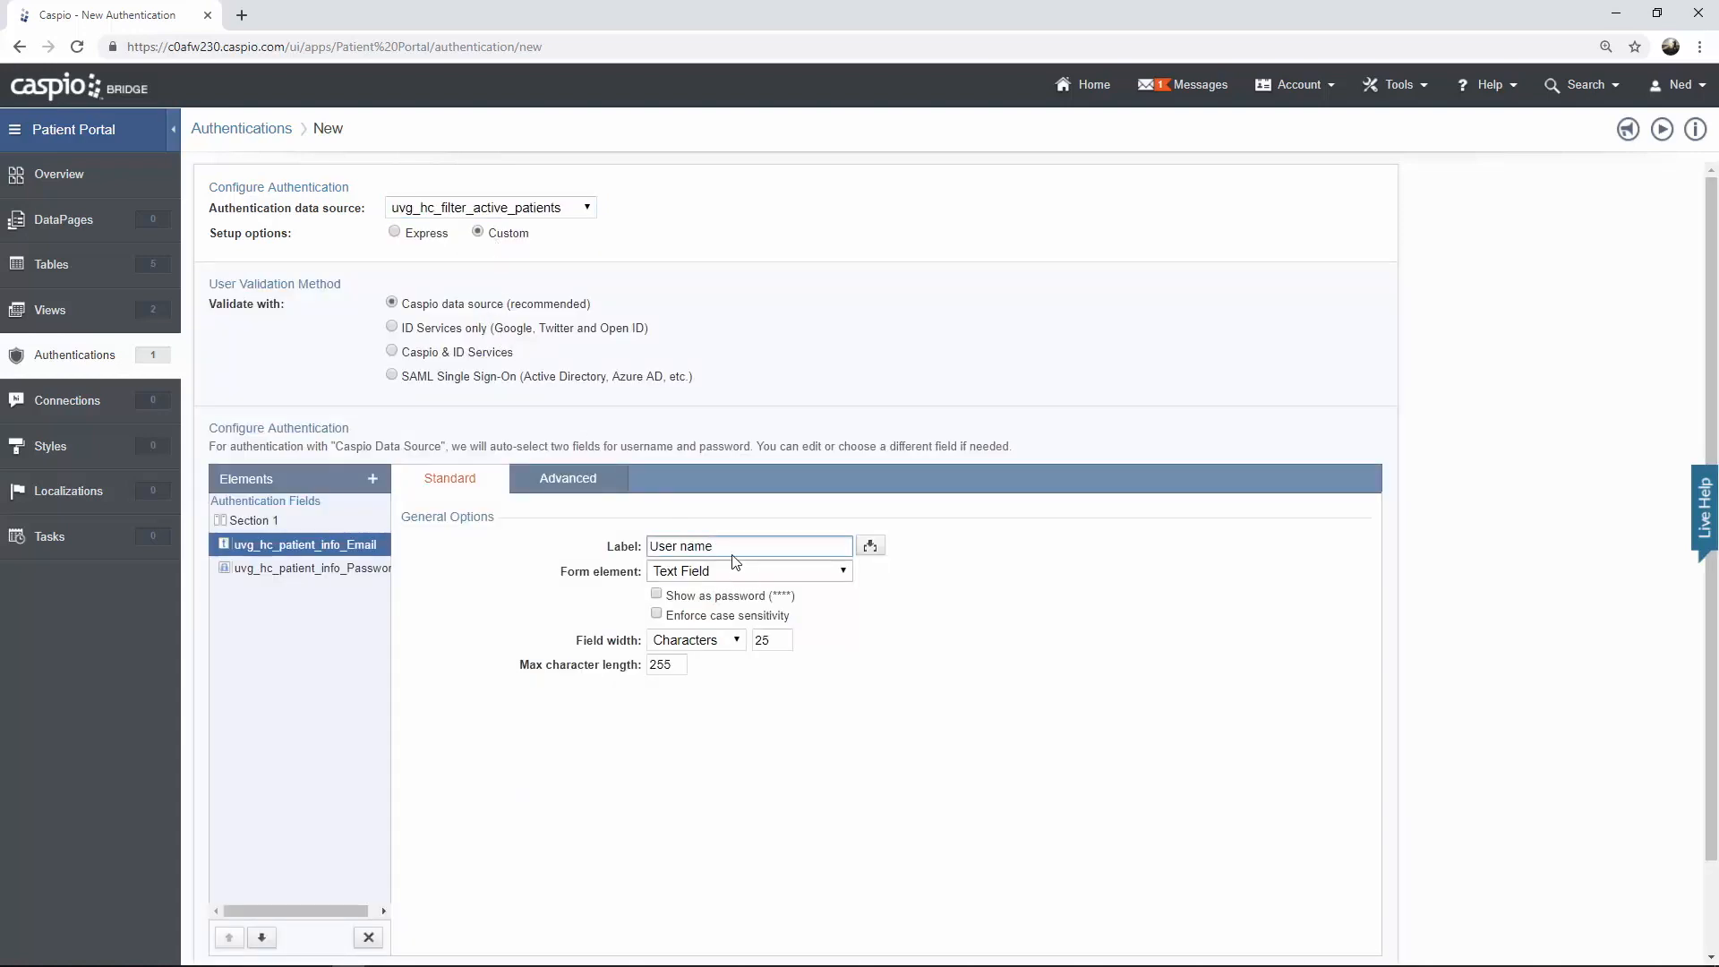
Set the label of the patient email field to Email
{"action": "left_click_drag", "start_coordinate": [713, 546], "coordinate": [611, 547]}
{"action": "type", "text": "Email"}
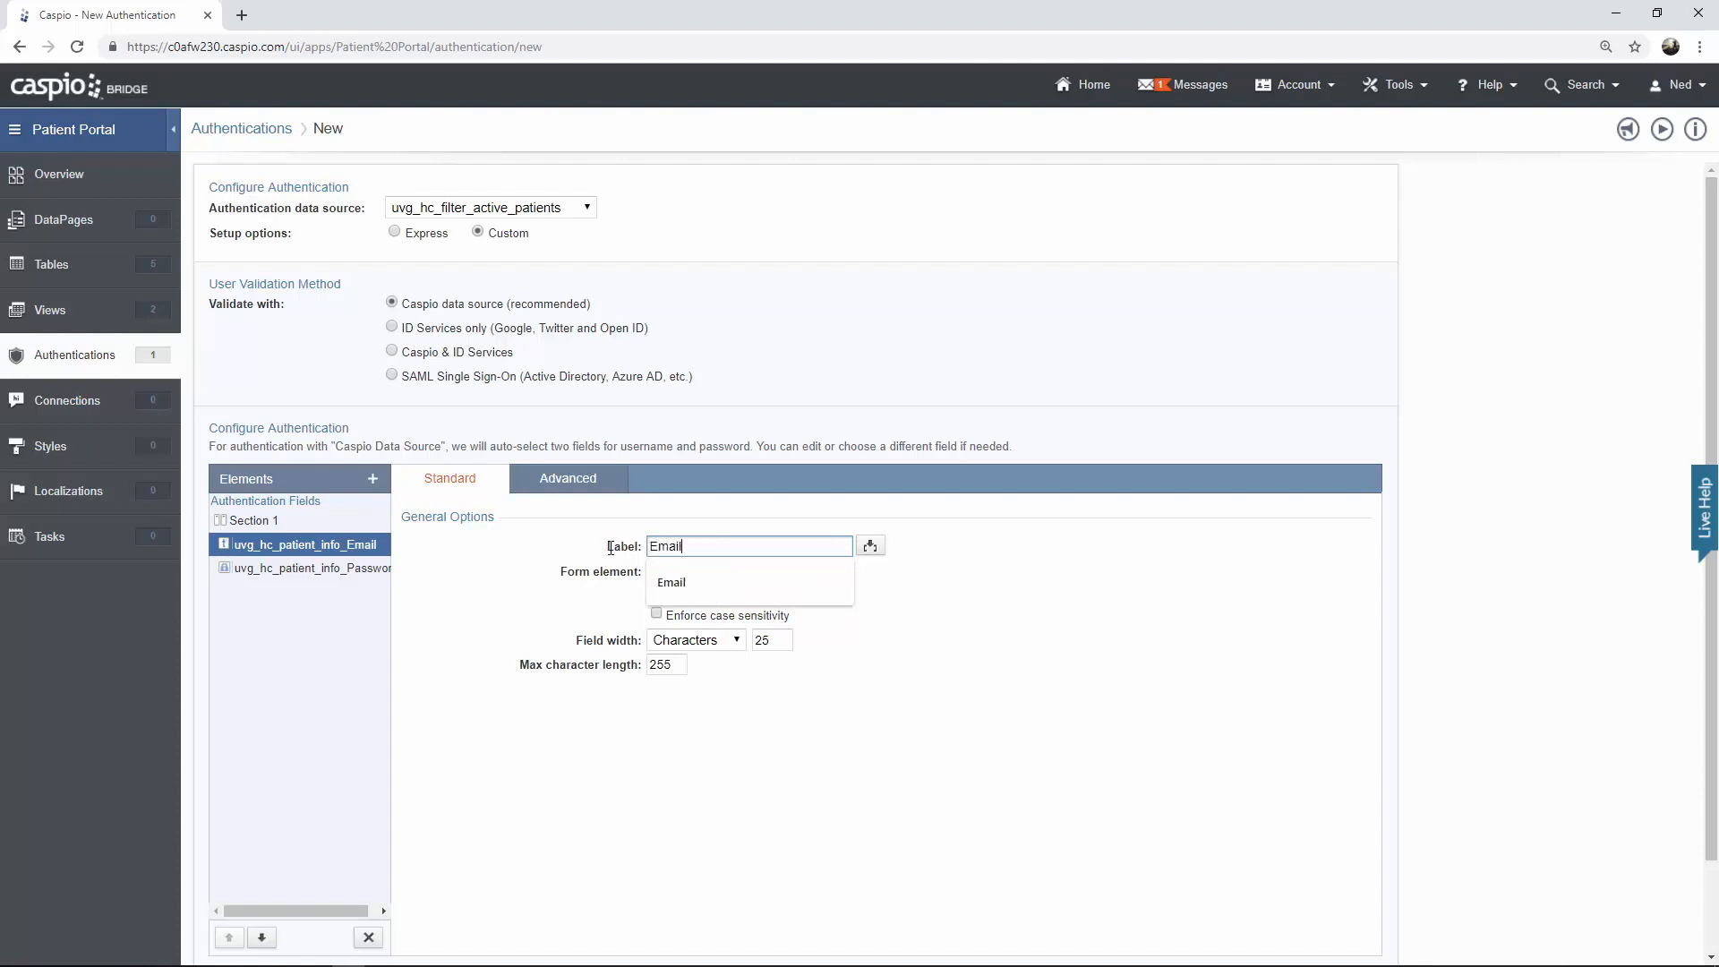
{"action": "left_click", "coordinate": [1079, 541]}
Create the authentication under the name uvg hc patient login, then return to the views list
{"action": "scroll", "coordinate": [1110, 582], "scroll_direction": "down", "scroll_amount": 2}
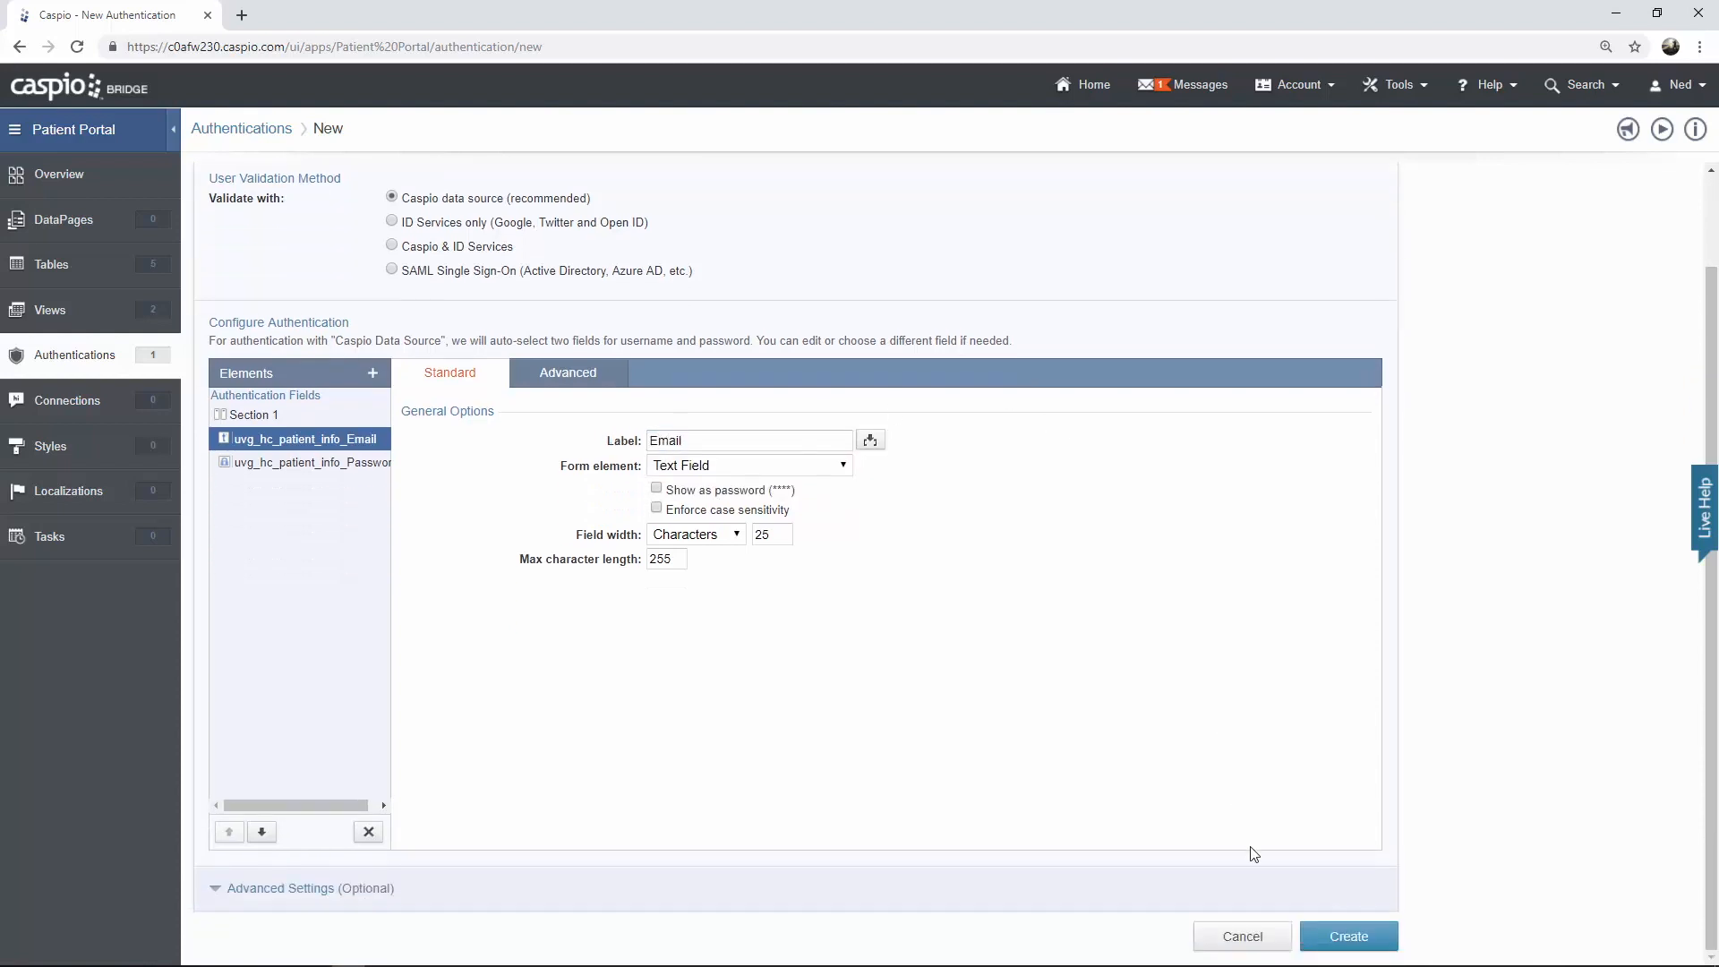
{"action": "left_click", "coordinate": [1324, 936]}
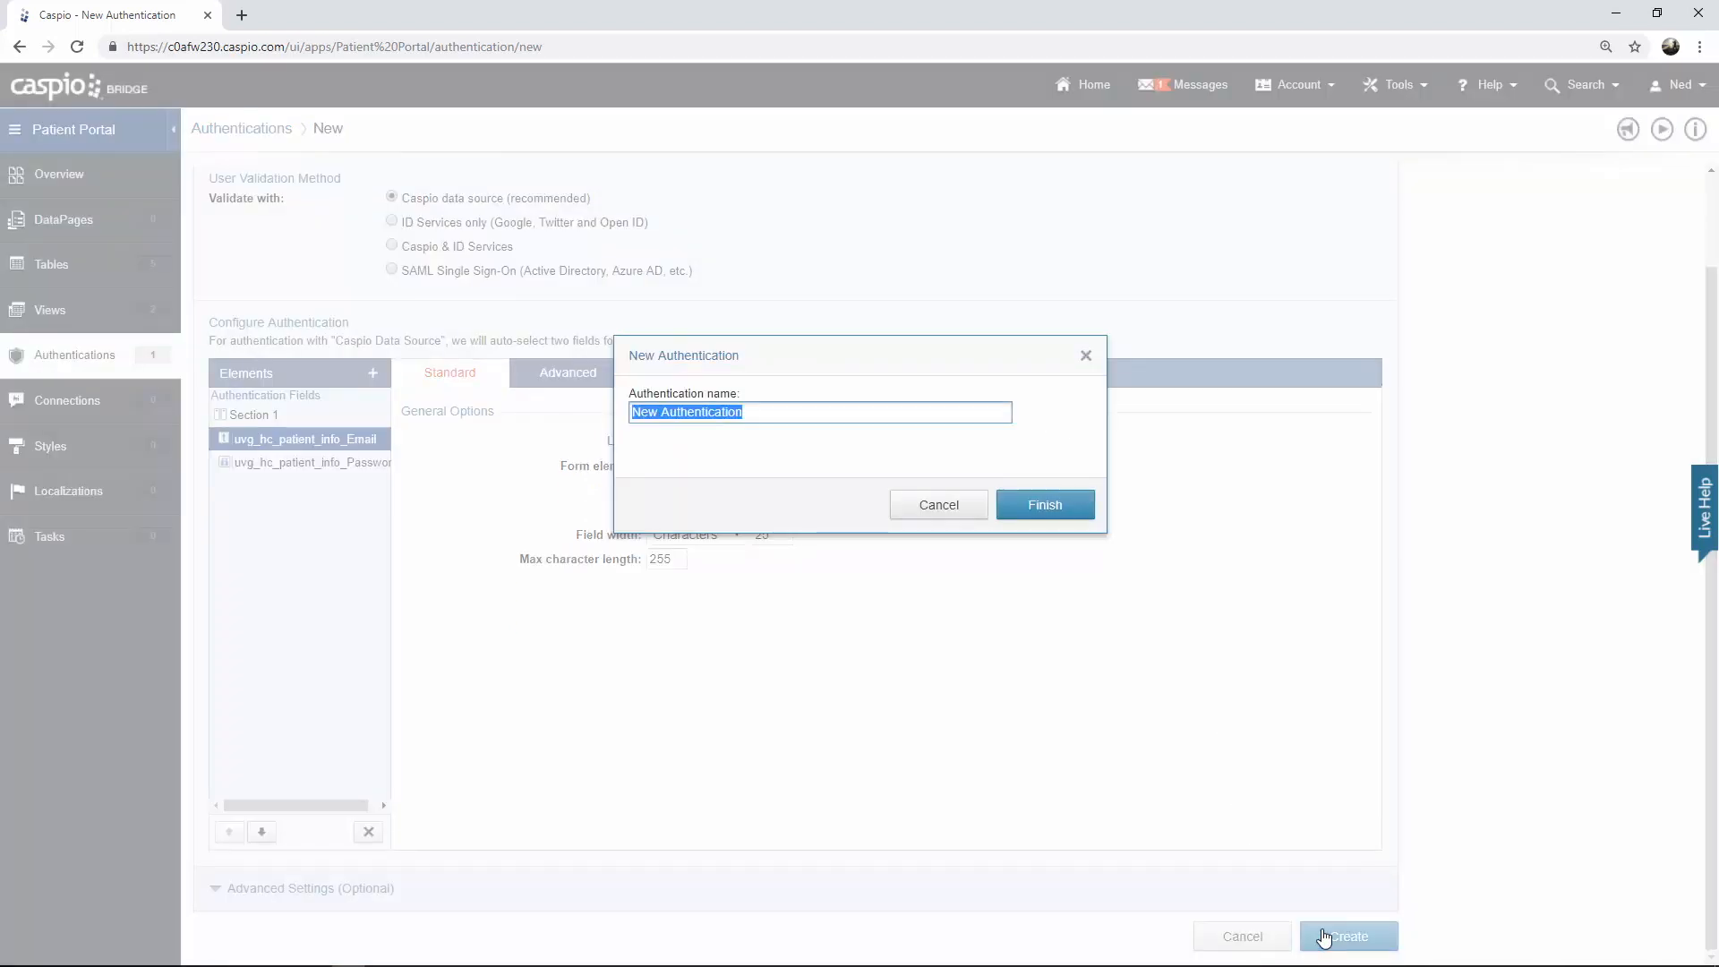
{"action": "type", "text": "uvg hc patient login"}
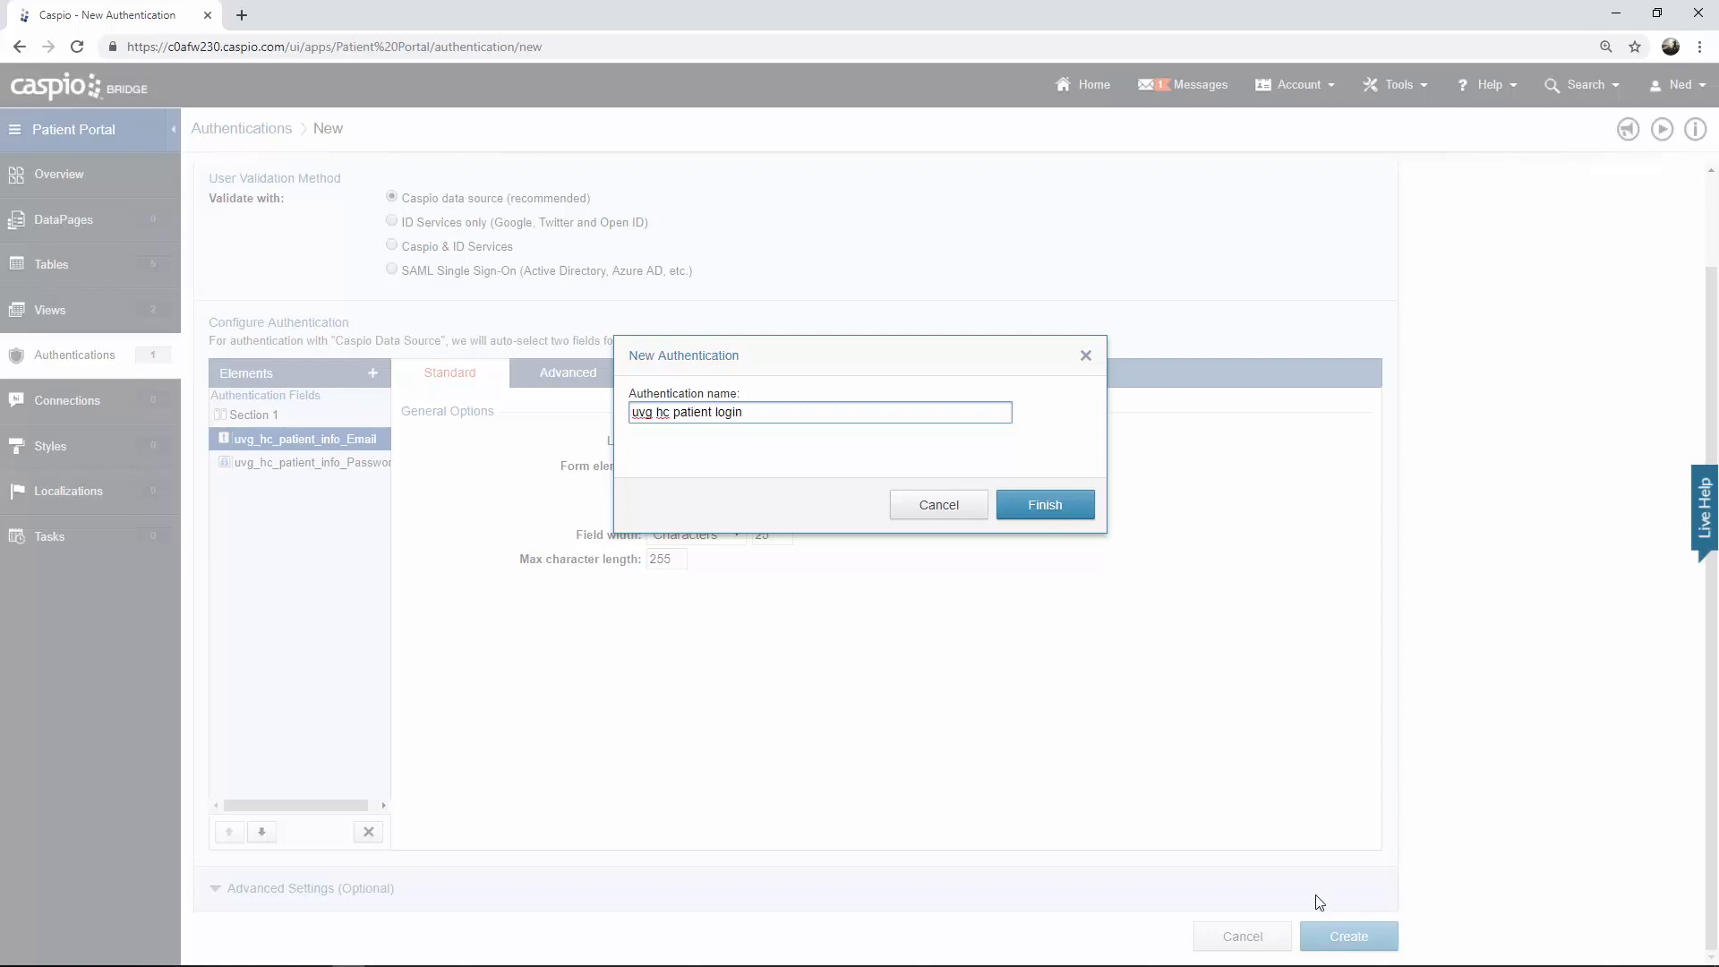
{"action": "left_click", "coordinate": [1042, 505]}
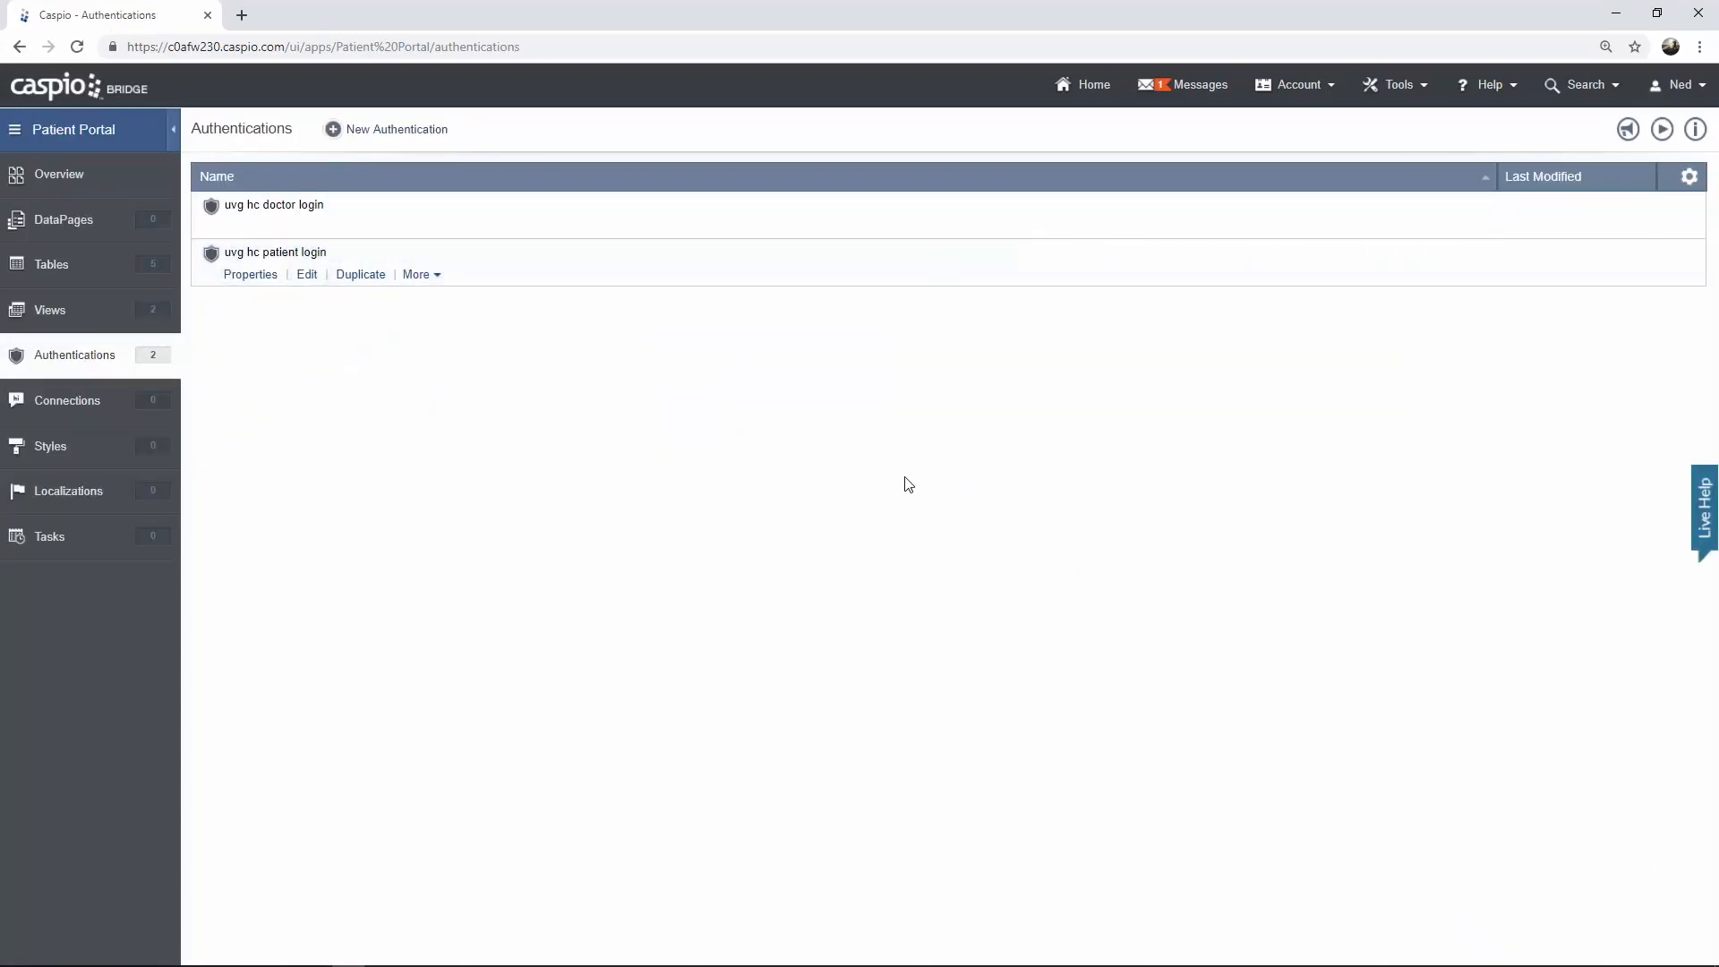
{"action": "left_click", "coordinate": [154, 328]}
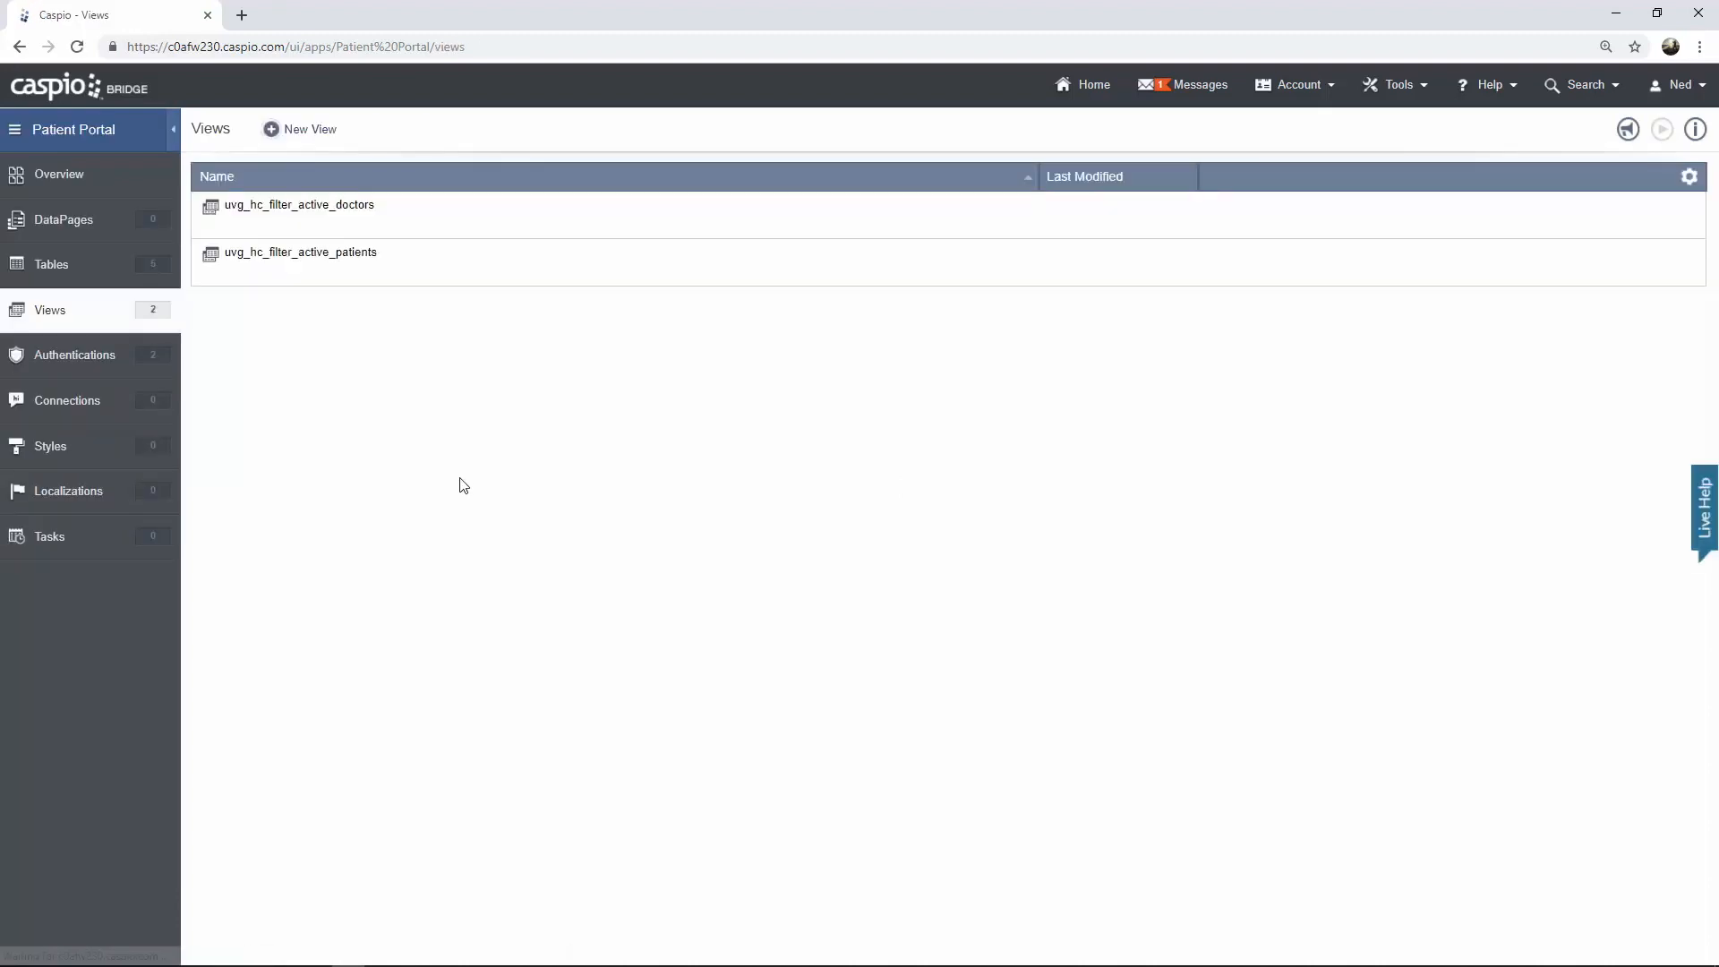